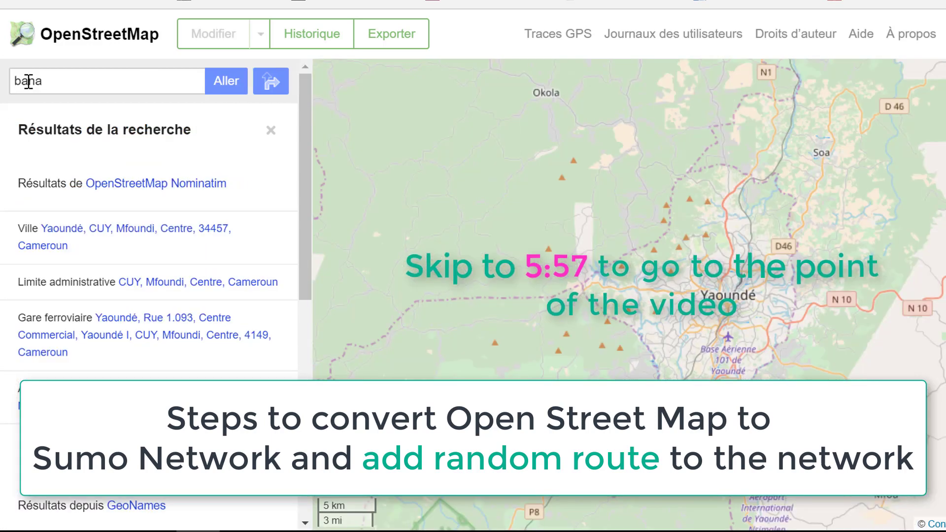
Search OpenStreetMap for "bana cameroun", open the village Bana in Haut-Nkam, West, and export its surrounding map area.
key(Return)
text(cameroun)
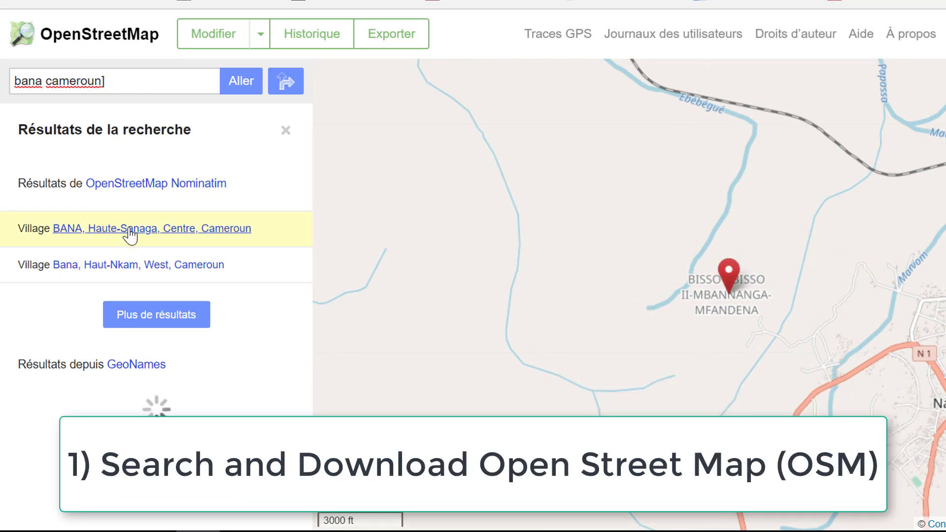
click(160, 266)
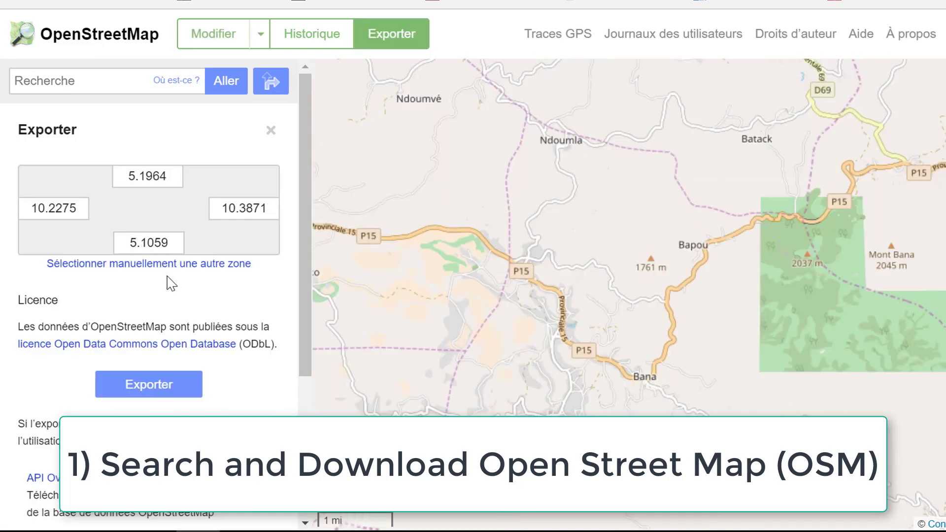
click(158, 387)
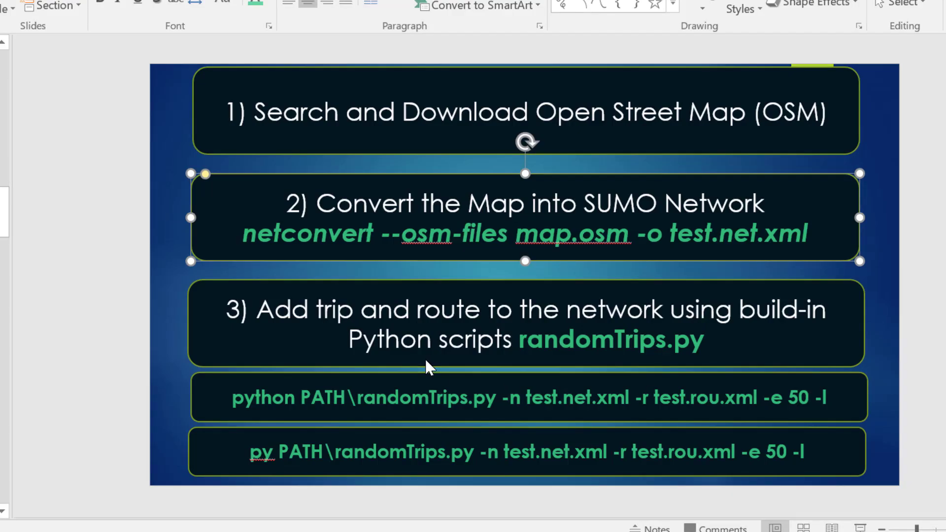
Switch to File Explorer and open a command prompt in the Bana_Network folder.
key(alt+Tab)
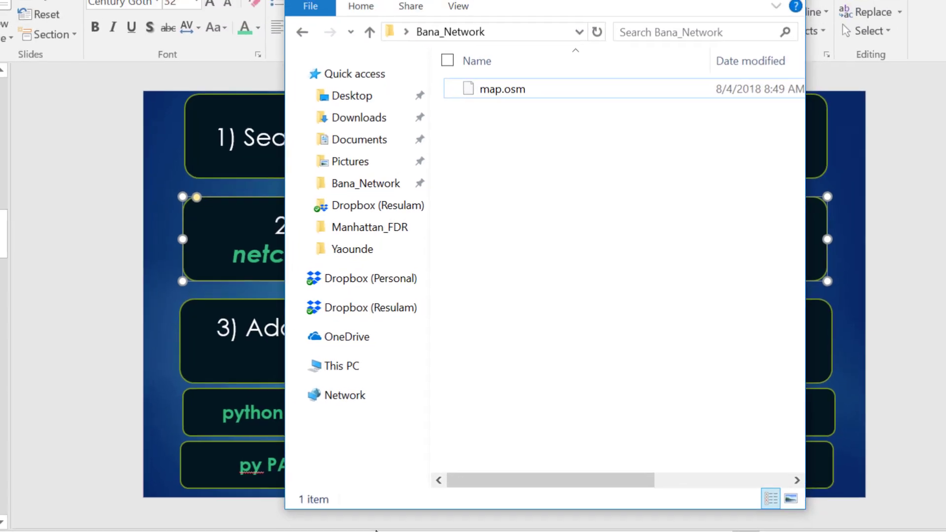
click(528, 70)
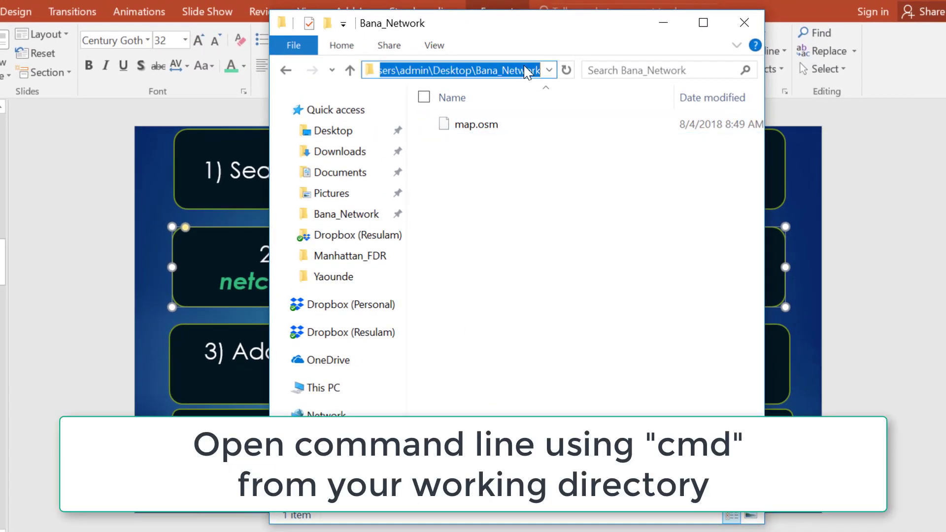
text(cmd)
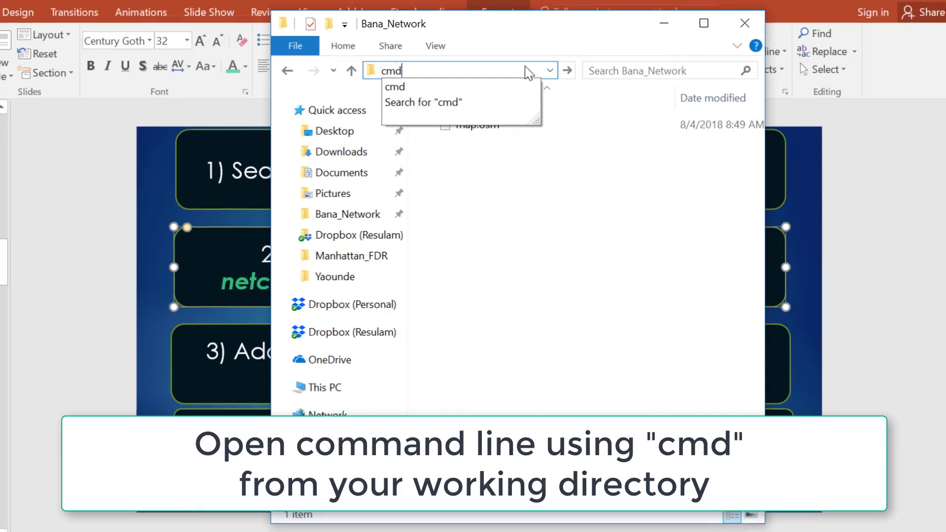
key(Return)
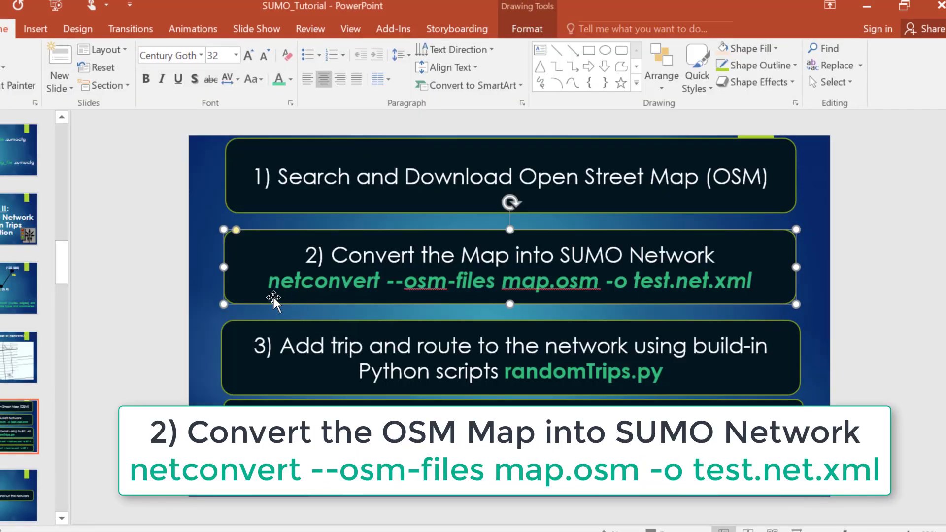
Convert the map into a SUMO network by running netconvert --osm-files map.osm -o test.net.xml in the command prompt.
drag(269, 280, 716, 279)
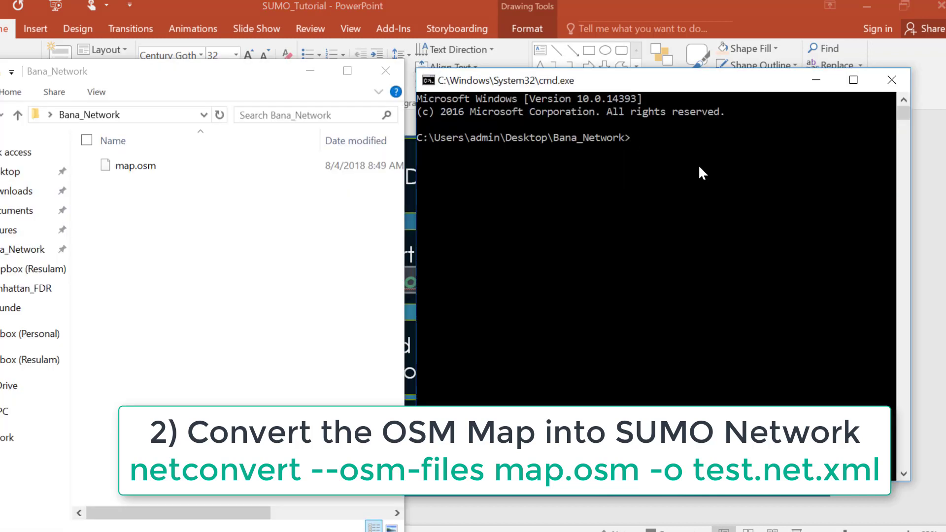
text(netconvert --osm-files map.osm -o test.net.xml)
key(Return)
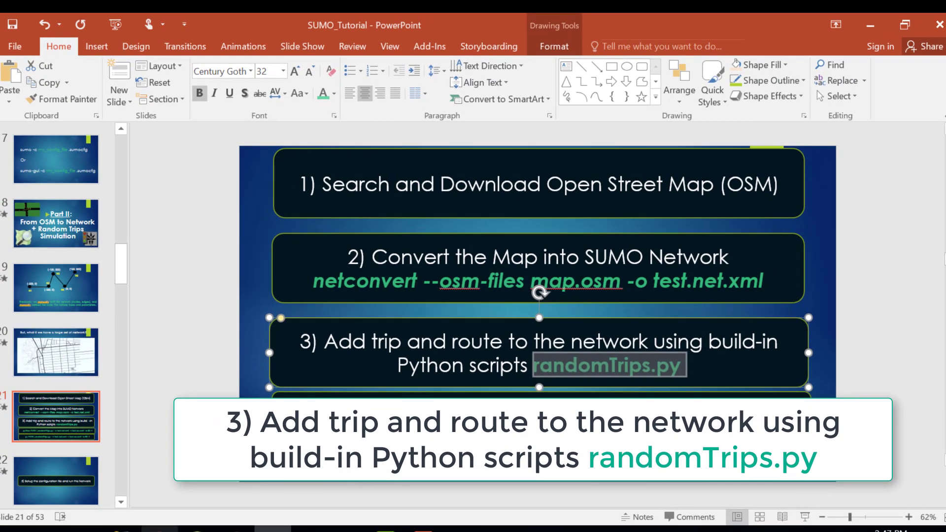
Switch to Everything and copy the full path of the randomTrips.py located in C:\Program Files (x86)\DLR\Sumo\tools.
click(235, 528)
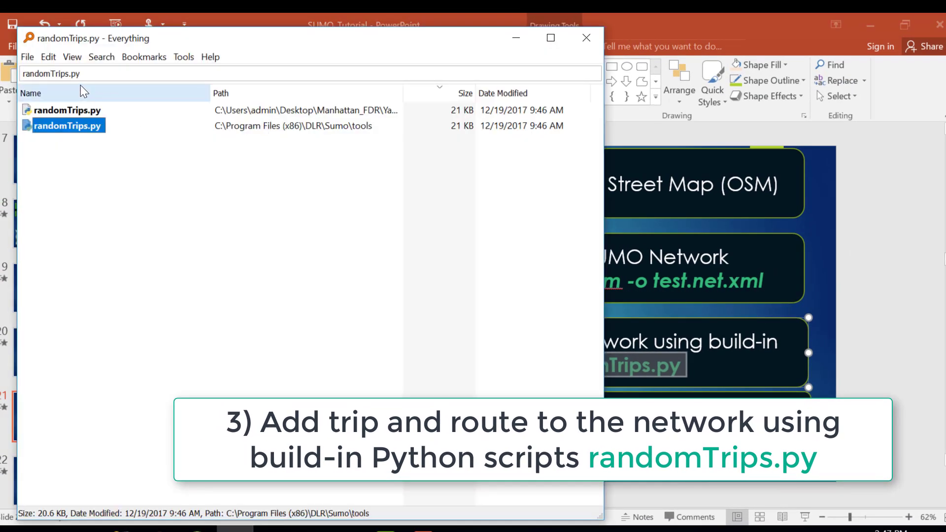
click(117, 71)
double_click(118, 71)
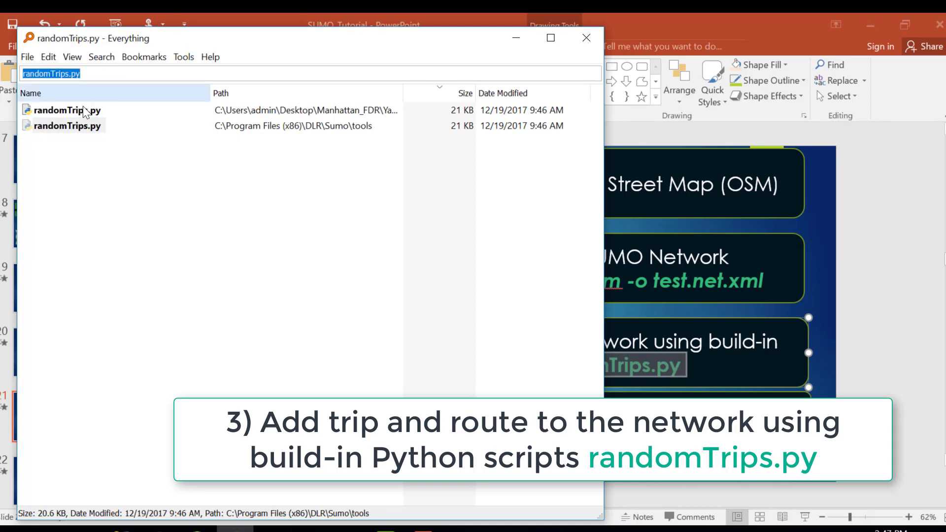
click(77, 130)
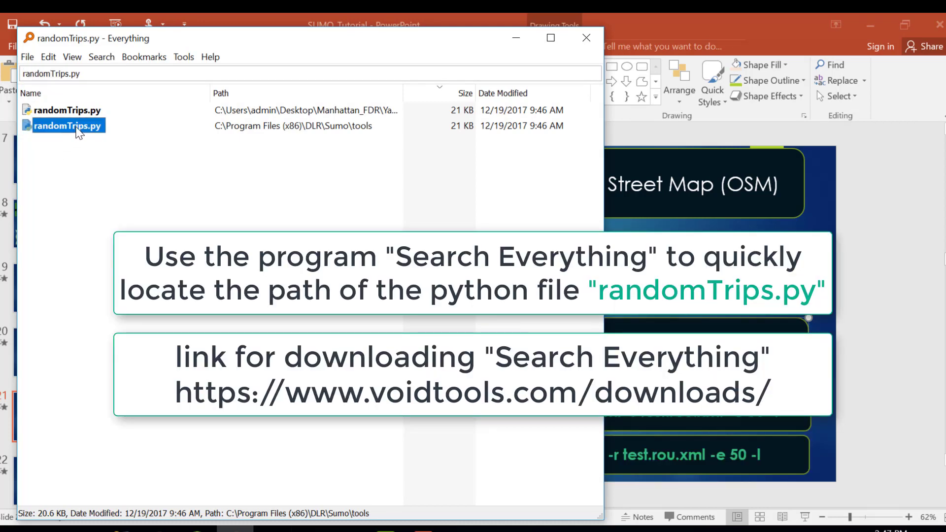
right_click(77, 130)
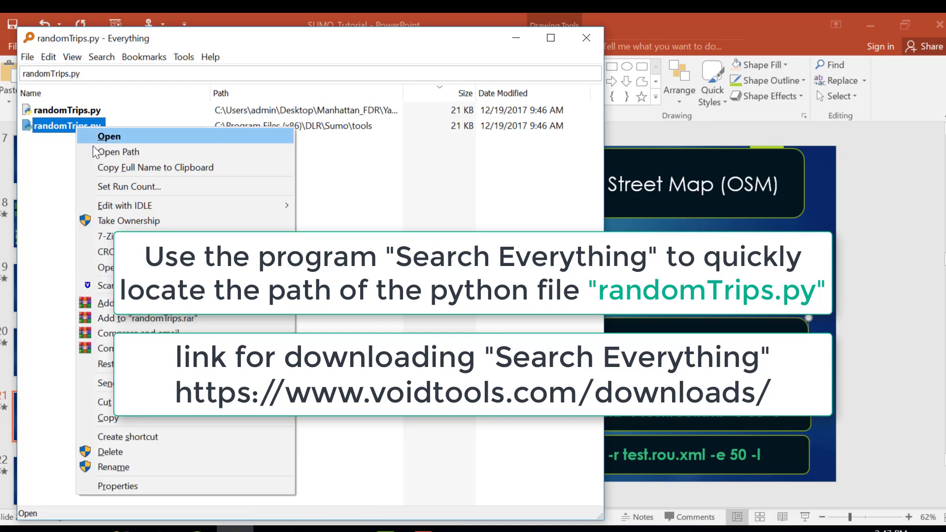
click(147, 168)
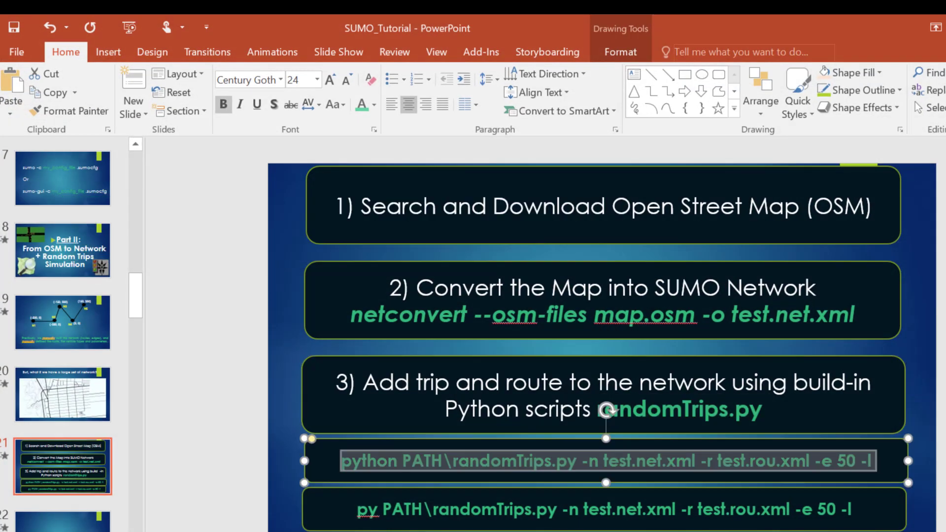
Switch to Notepad and paste python PATH\randomTrips.py -n test.net.xml -r test.rou.xml -e 50 -l above the script path.
key(alt+Tab)
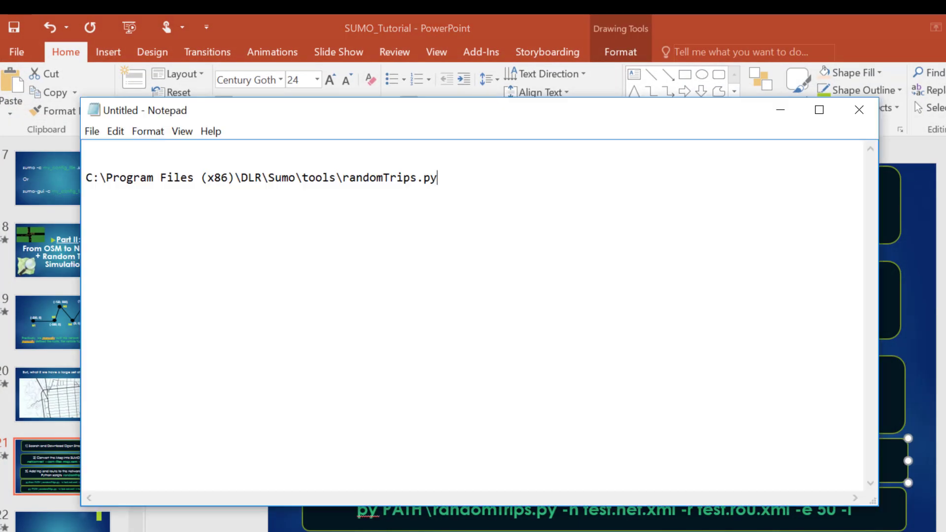
click(152, 160)
key(ctrl+v)
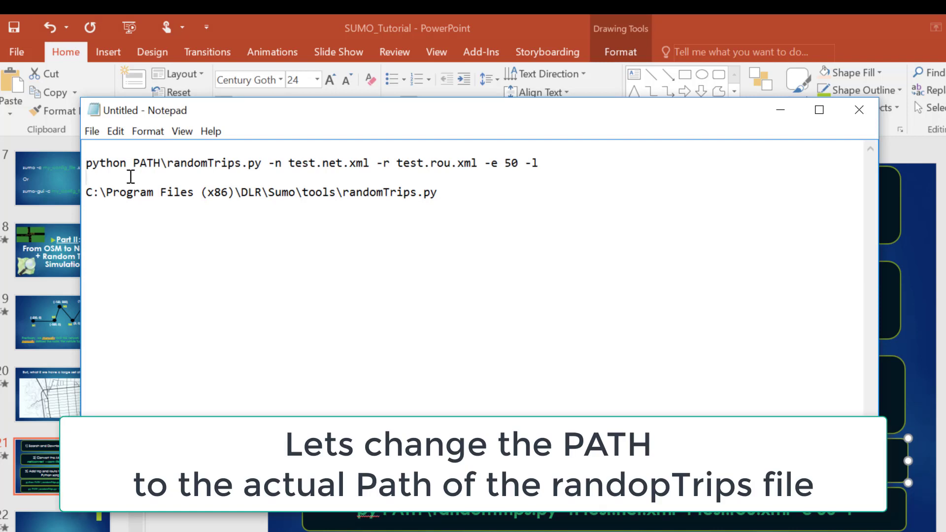
Enclose the full path of randomTrips.py in double quotation marks.
click(86, 191)
text(")
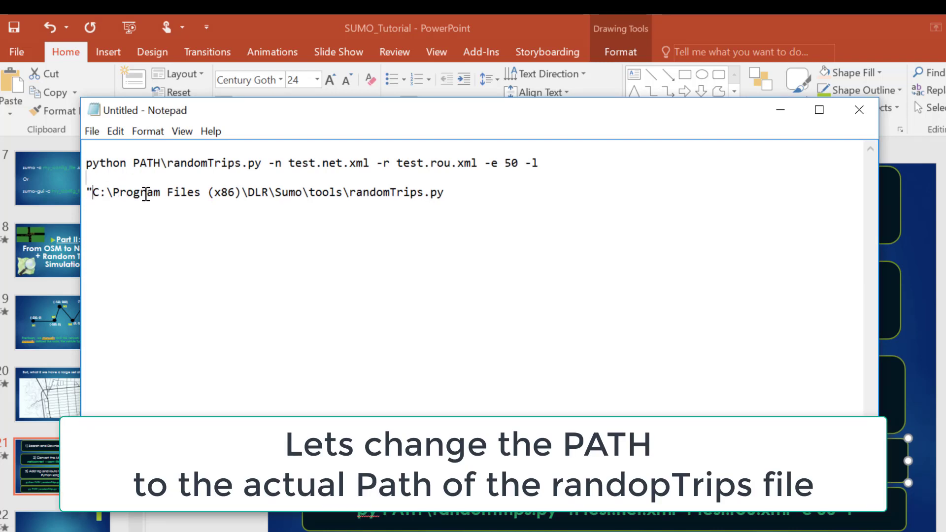
click(455, 196)
text(")
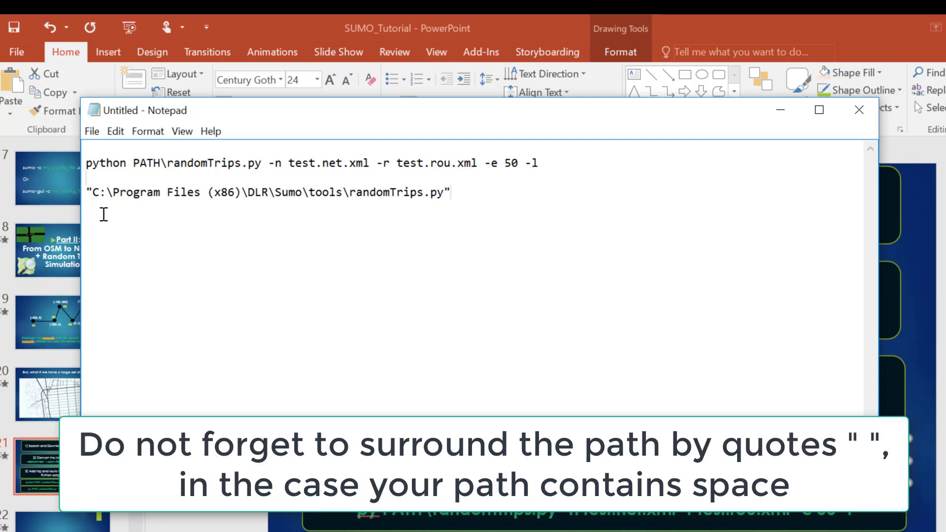
Replace PATH\randomTrips.py in the python command with the quoted full path of the script.
shift+click(89, 187)
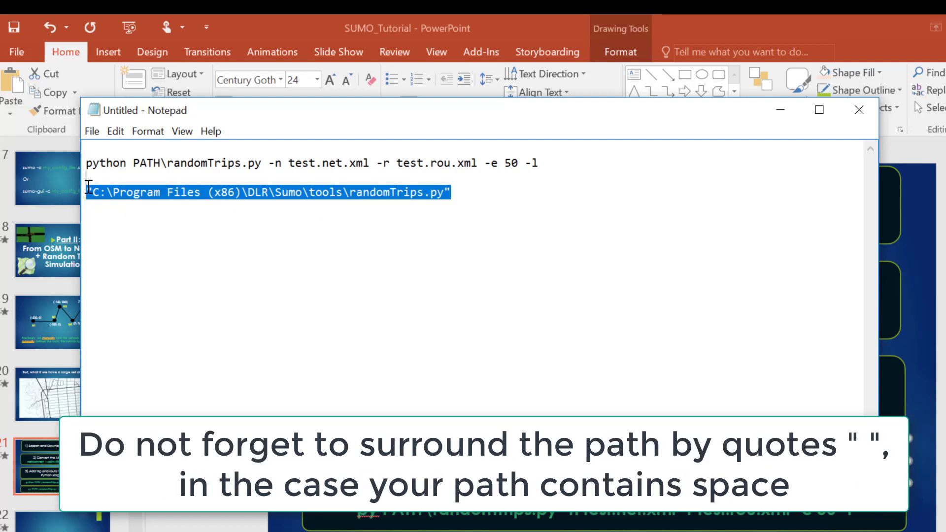
click(135, 161)
shift+click(262, 163)
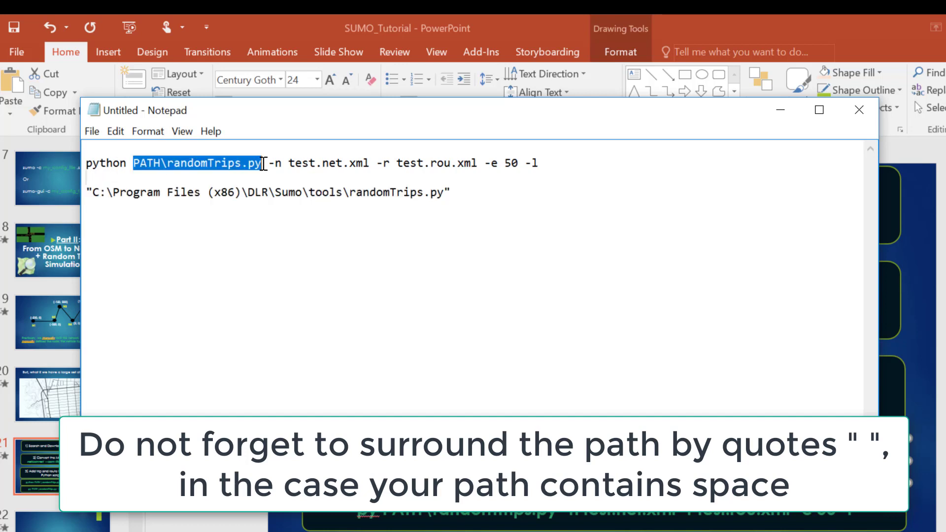
key(ctrl+v)
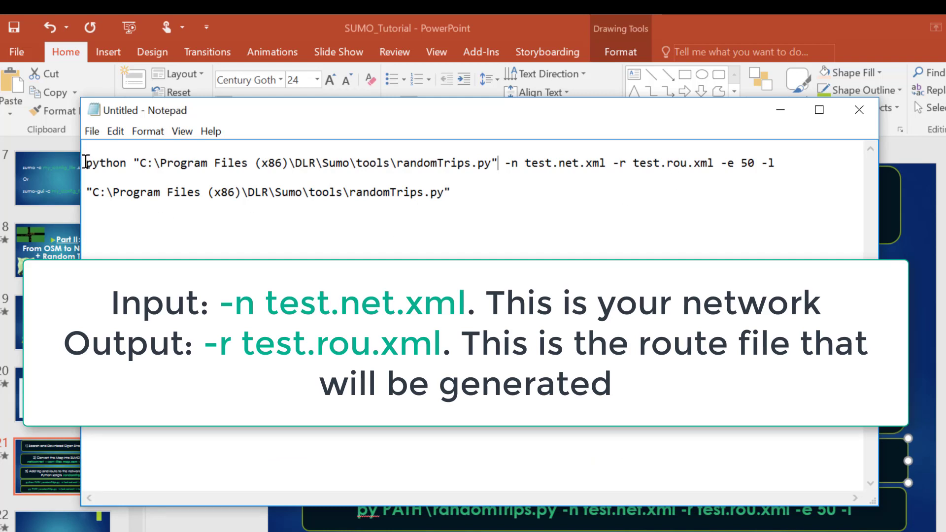
Copy the completed python randomTrips.py command from Notepad and run it in the Bana_Network command prompt.
click(786, 163)
key(shift+Home)
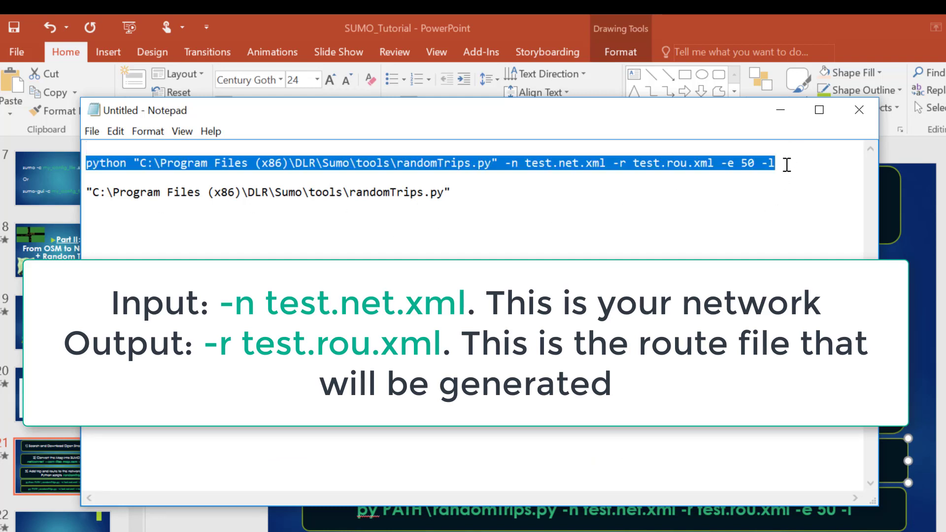
click(521, 529)
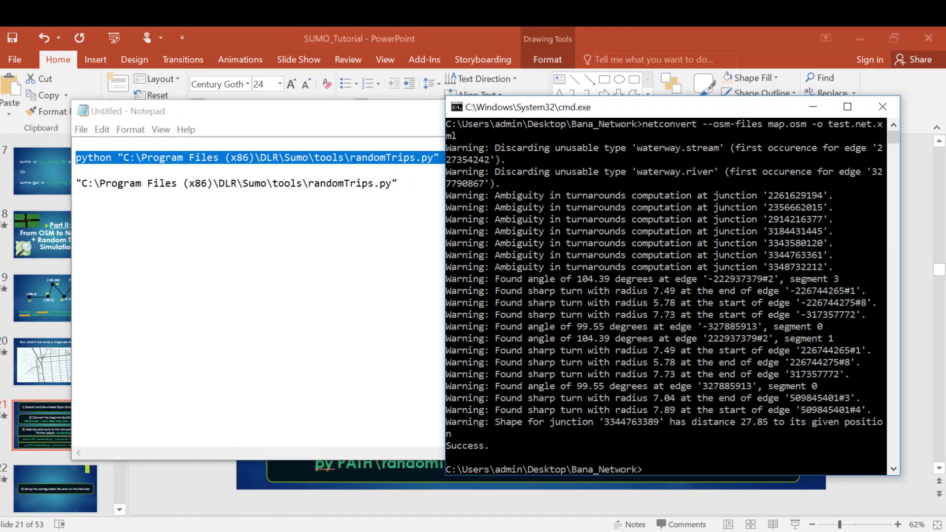
key(alt+Tab)
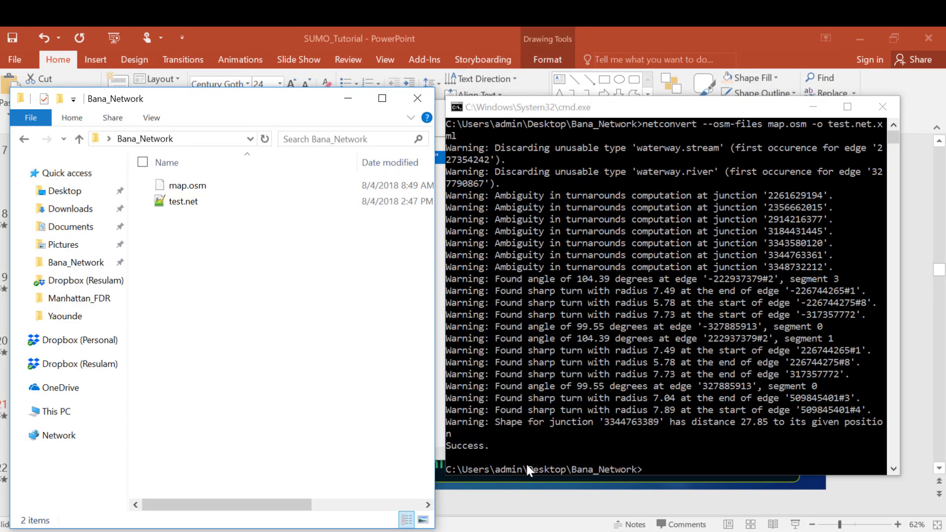
click(669, 463)
key(ctrl+v)
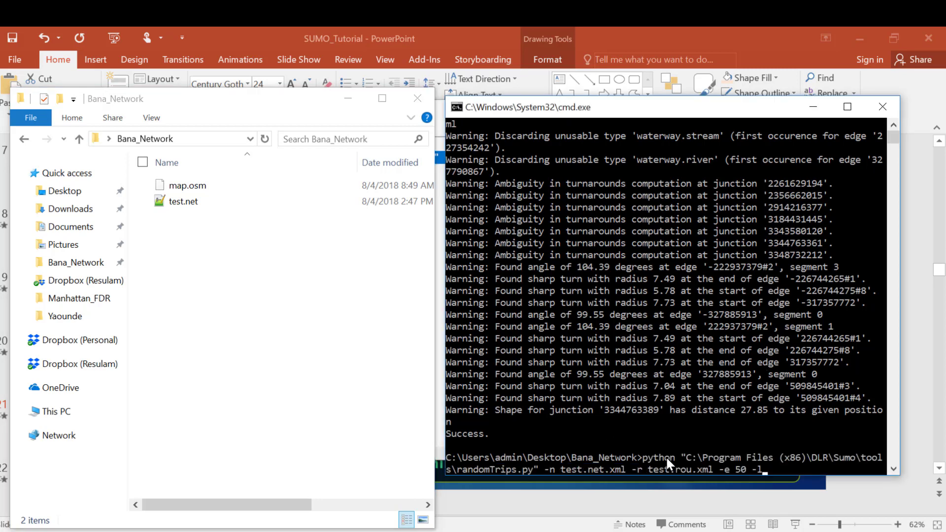
key(Return)
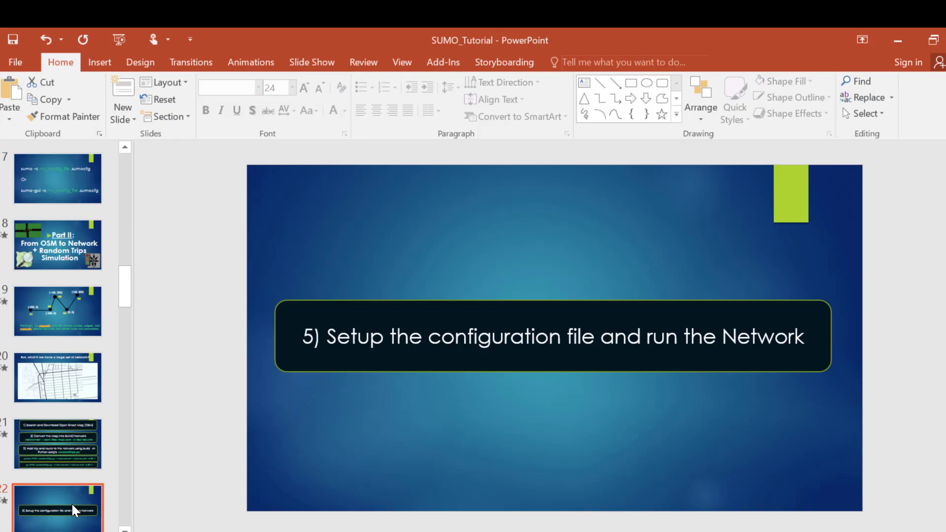
Copy the whole configuration template from the Sumo Configuration file slide into a new Notepad++ document.
key(Down)
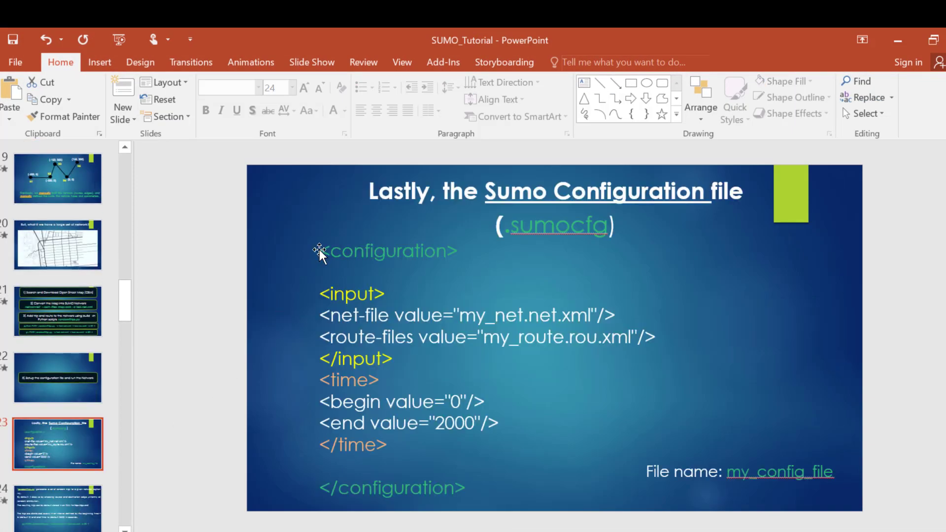
drag(323, 248, 479, 487)
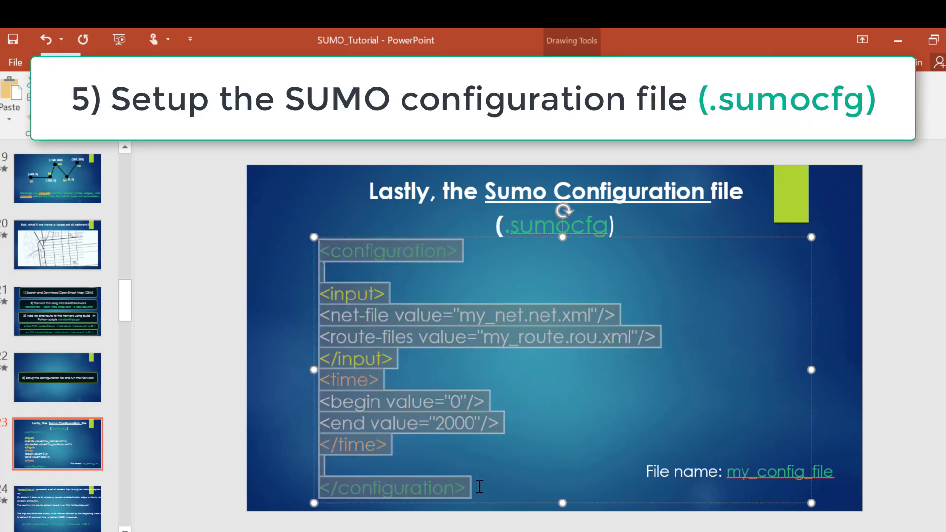
click(480, 487)
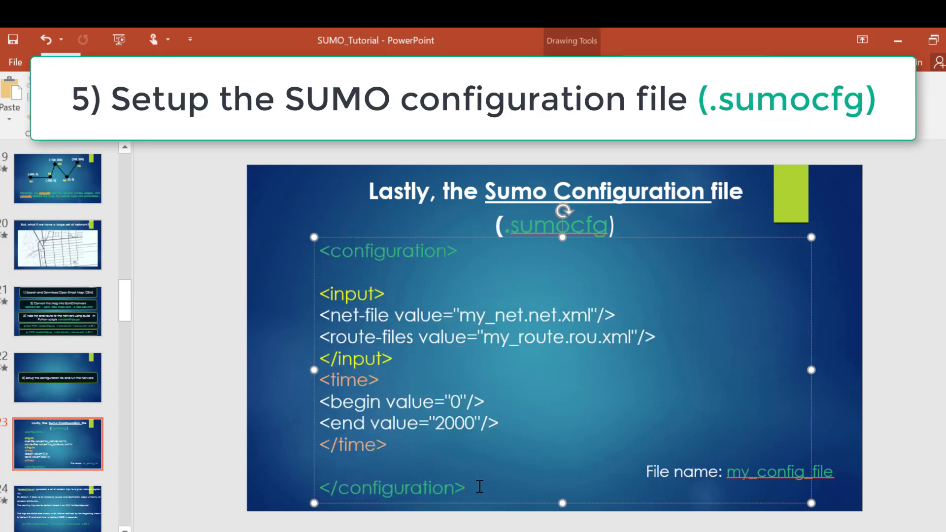
key(ctrl+a)
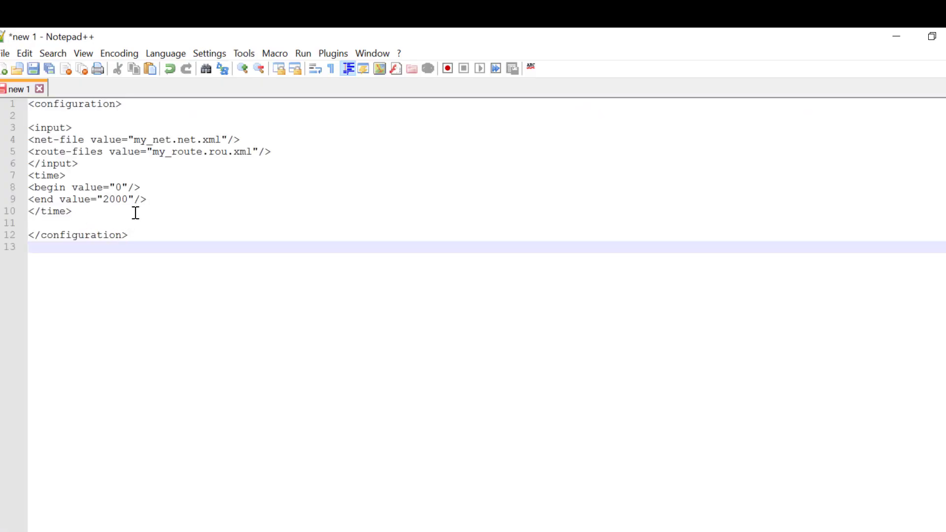
Check the file names in the Bana_Network folder and set the net-file value to test.net.xml in the configuration.
key(super+e)
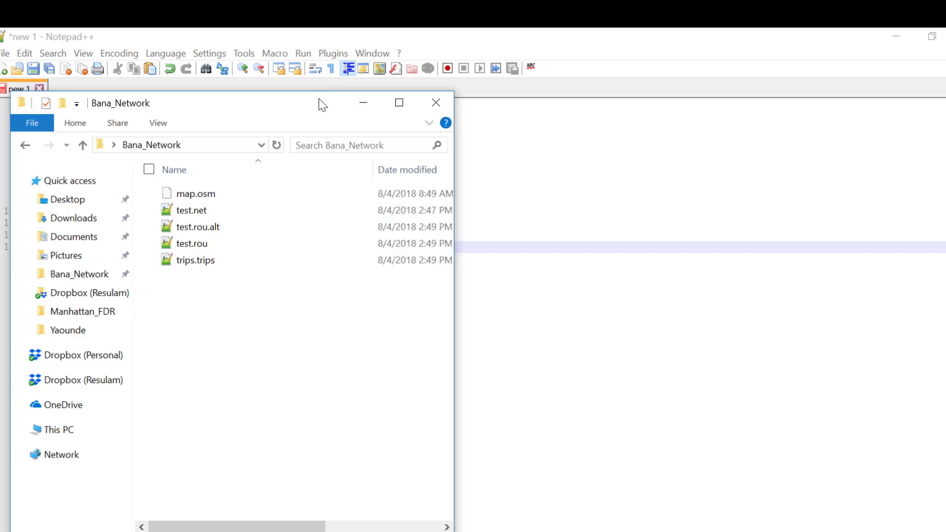
drag(309, 108, 774, 116)
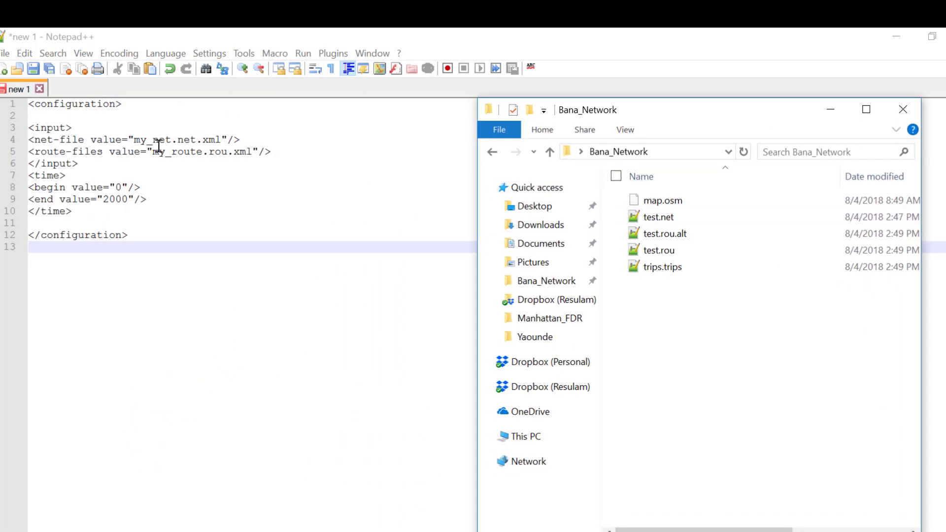
click(178, 140)
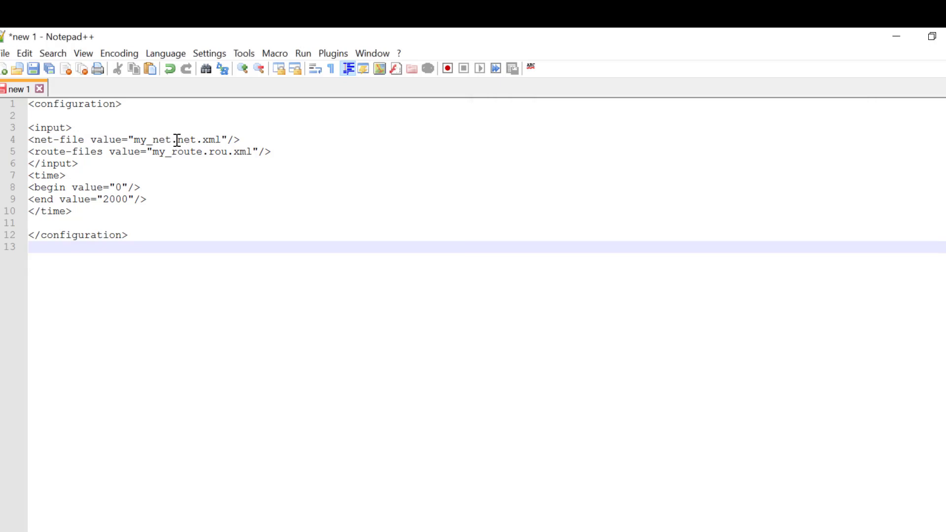
key(BackSpace)
key(BackSpace)
key(BackSpace)
key(BackSpace)
key(BackSpace)
key(BackSpace)
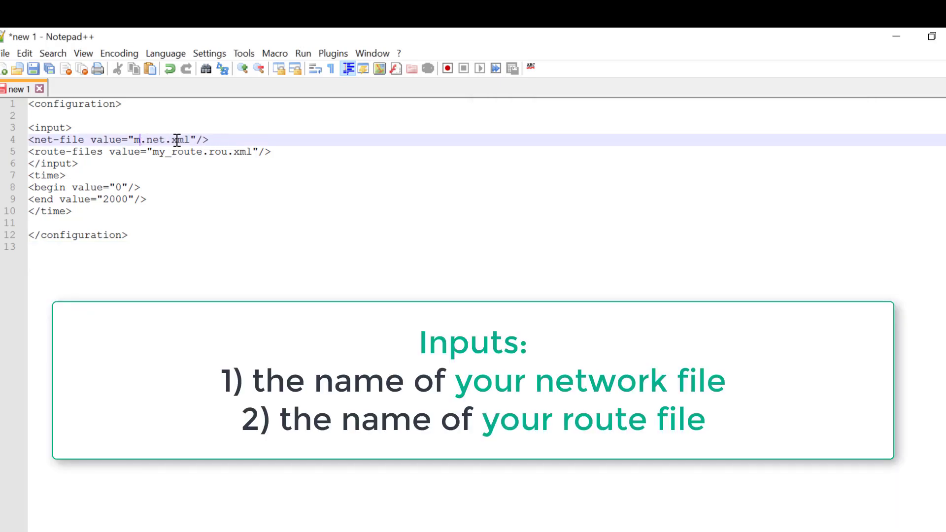
text(test)
Change the route-files value in the configuration to test.rou.xml.
click(202, 154)
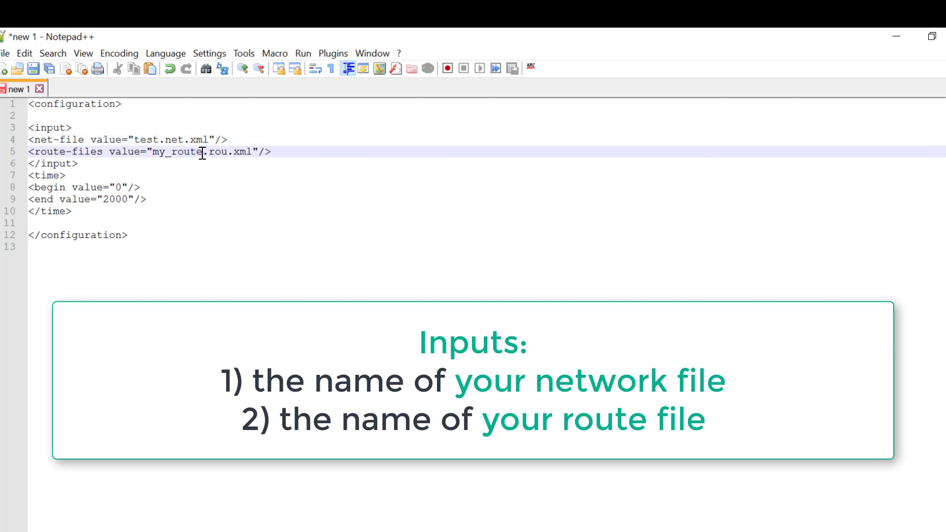
key(BackSpace)
key(BackSpace)
key(BackSpace)
key(BackSpace)
key(BackSpace)
key(BackSpace)
key(BackSpace)
key(BackSpace)
text(test)
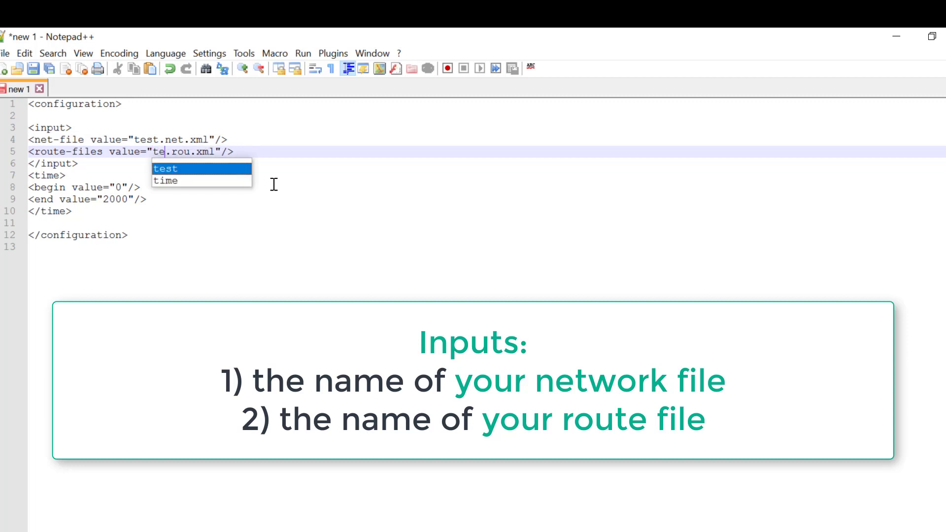
click(97, 177)
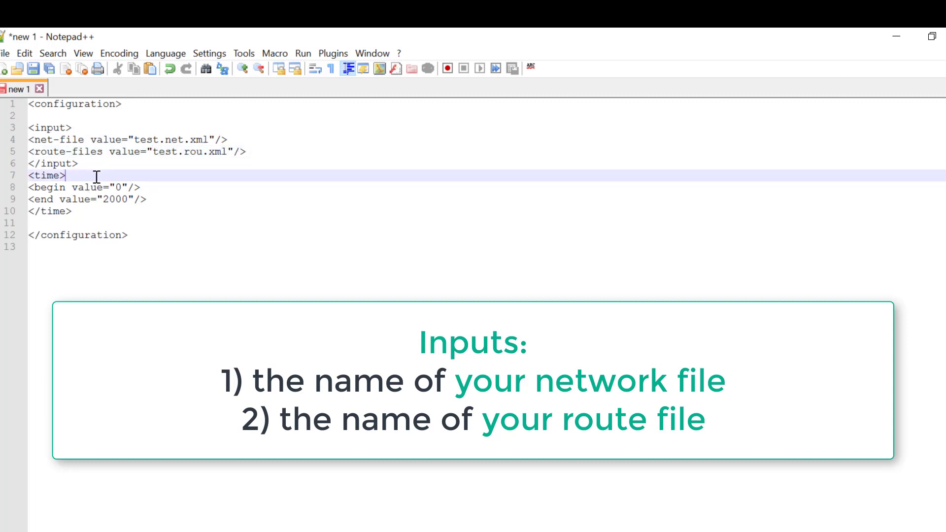
Set the simulation end value in the time section to 20000.
click(128, 197)
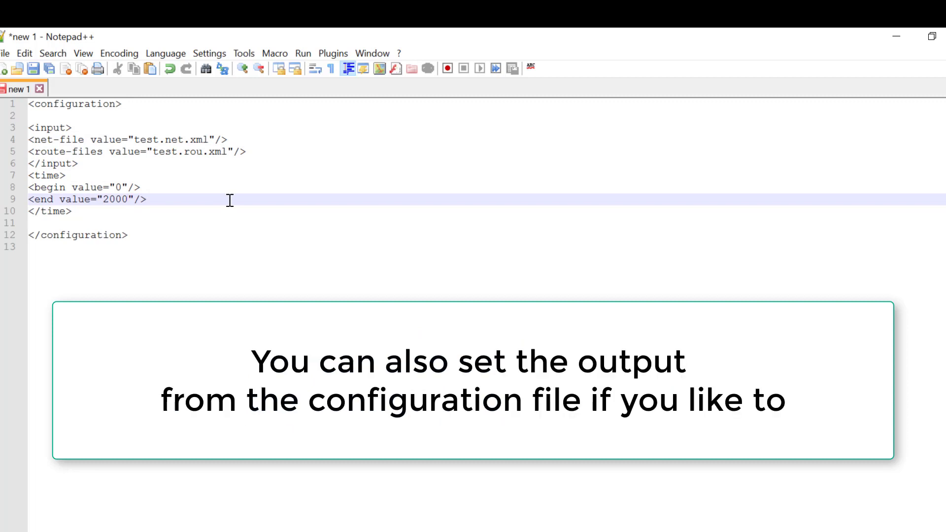
text(0)
click(250, 174)
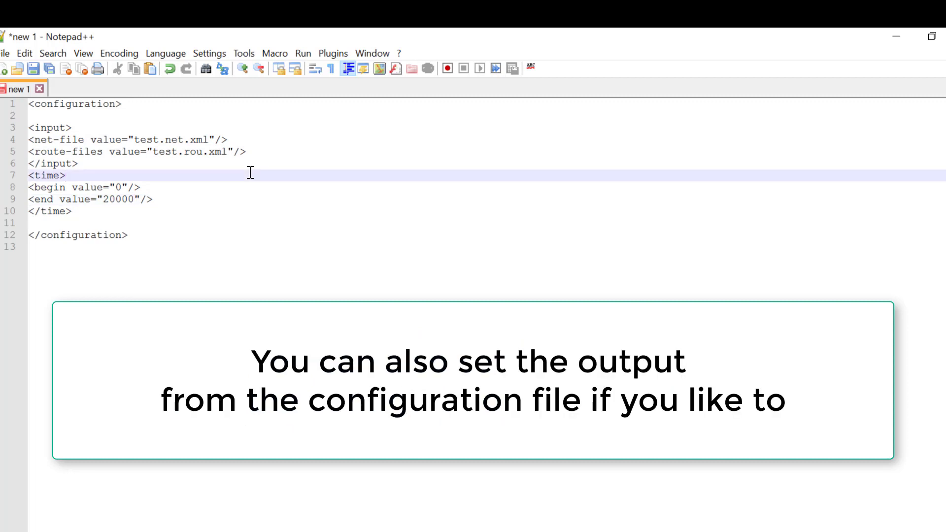
Save the configuration as myconfig.sumocfg in the Bana_Network folder.
key(ctrl+s)
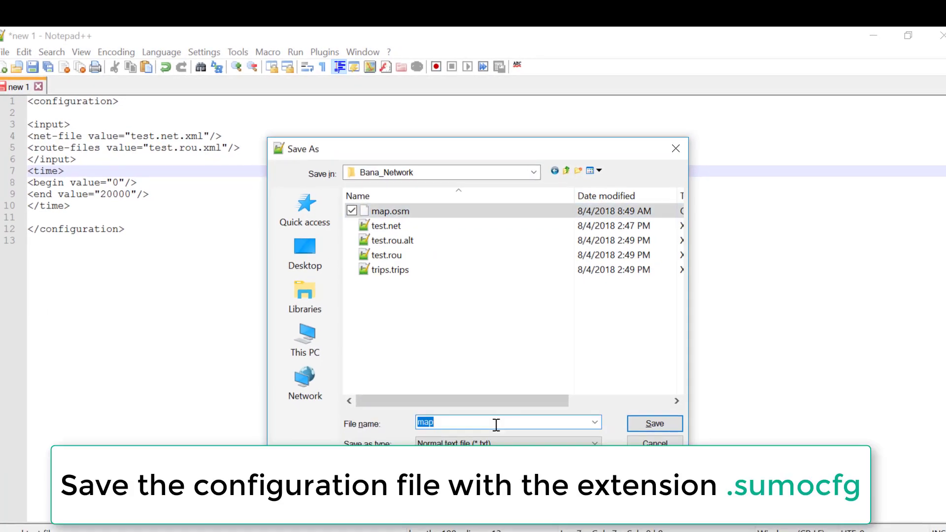
text(myconfig.sumocfg)
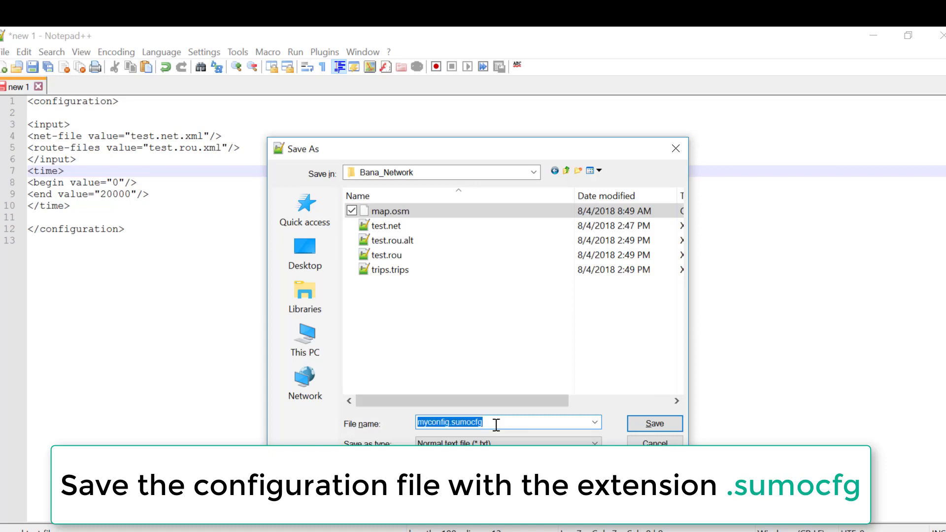
key(Return)
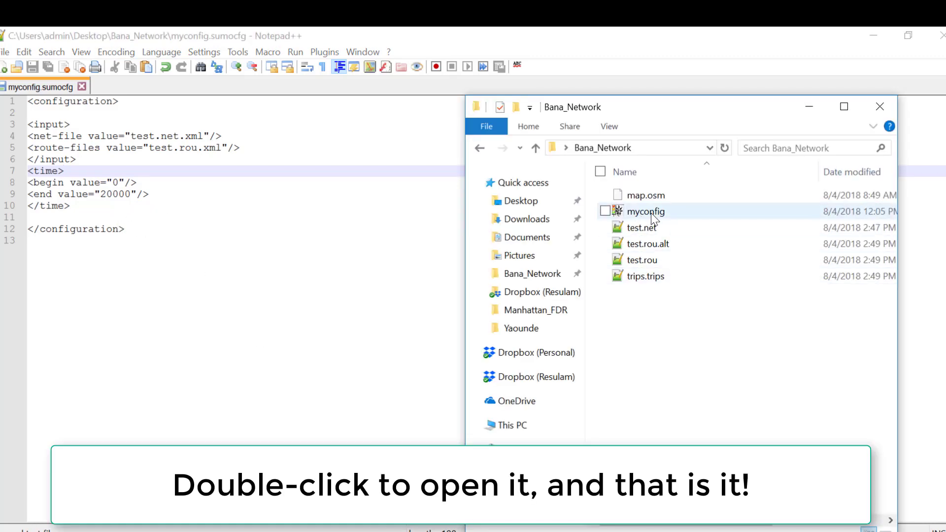
Open myconfig from the Bana_Network folder in SUMO and display the running network in the real world scheme.
double_click(652, 213)
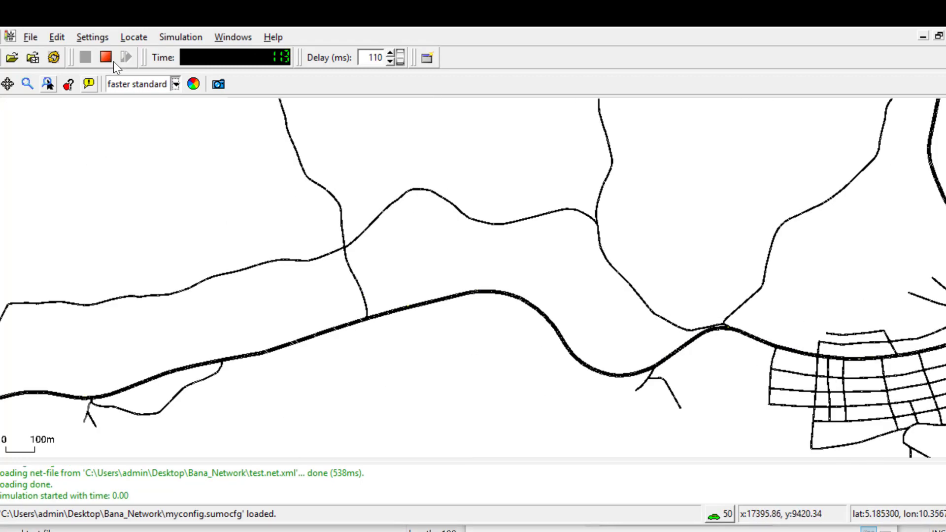
click(176, 83)
click(138, 129)
scroll(384, 236, up, 3)
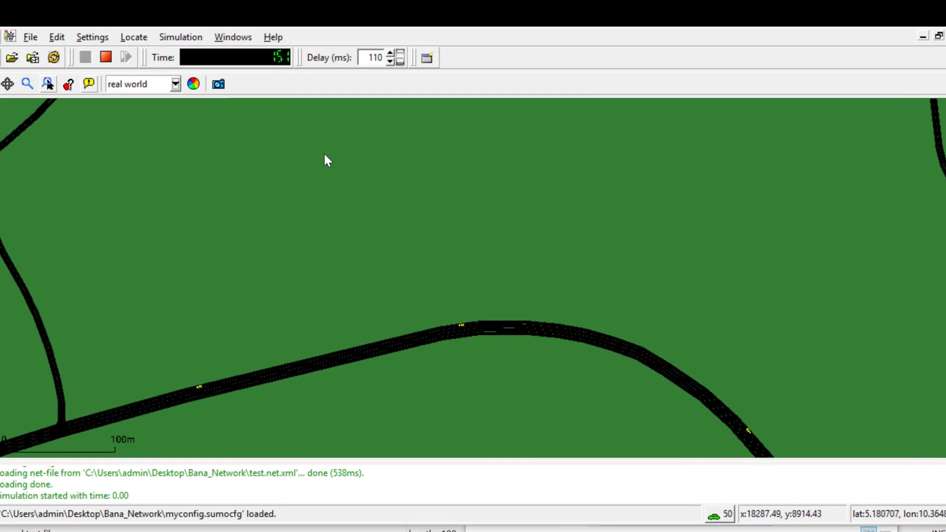
drag(61, 224, 357, 169)
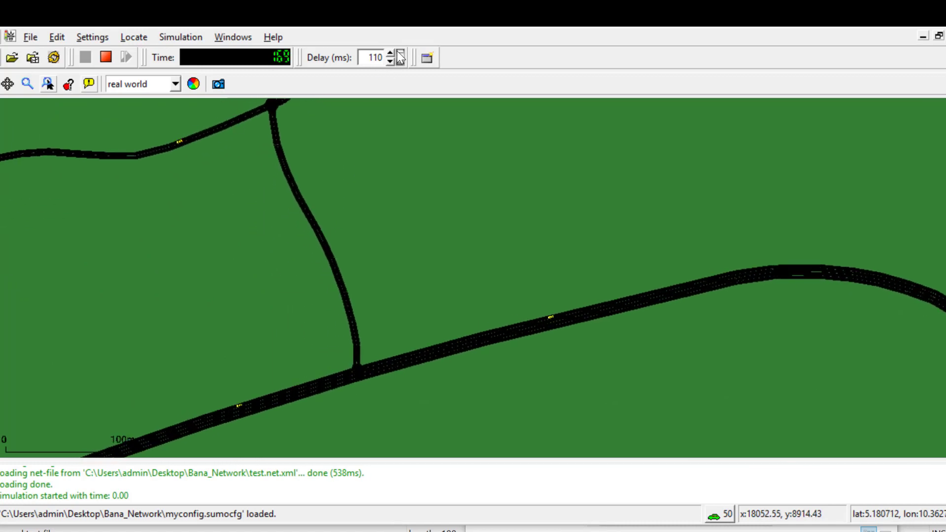
Open a second simulation view and examine different parts of the road network in both views.
click(426, 57)
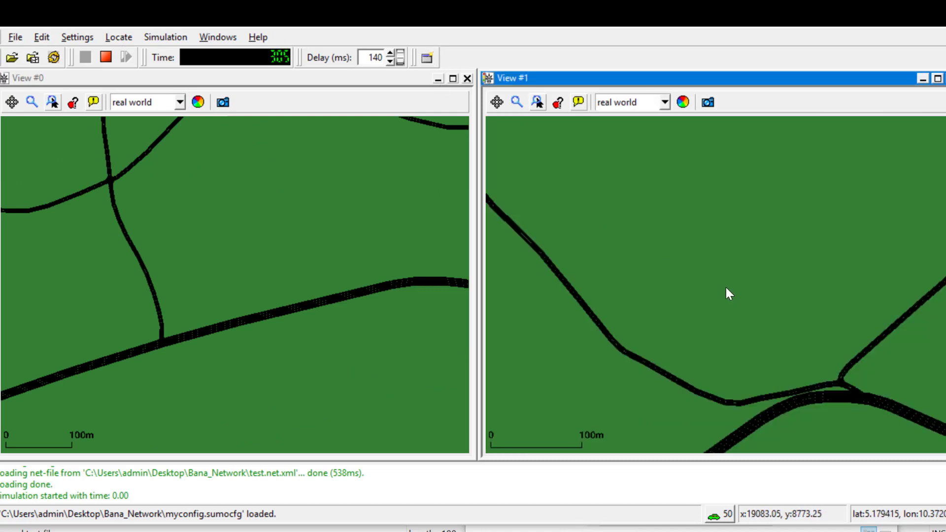
drag(821, 334, 526, 212)
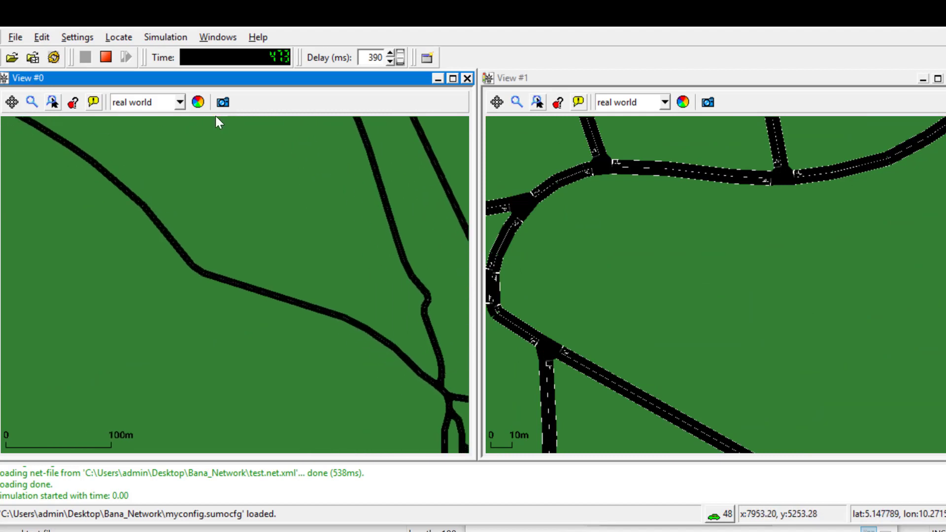
drag(218, 120, 107, 243)
drag(290, 141, 205, 224)
scroll(327, 306, up, 5)
drag(328, 306, 310, 207)
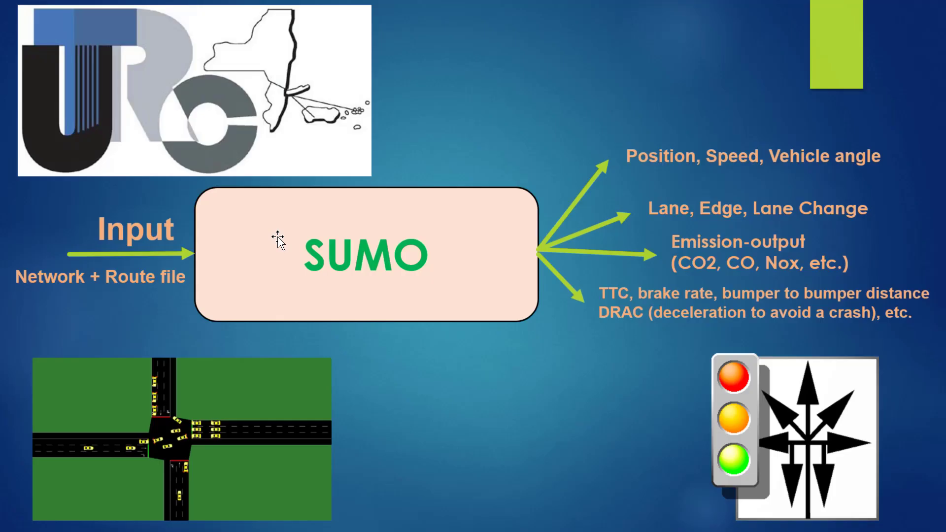
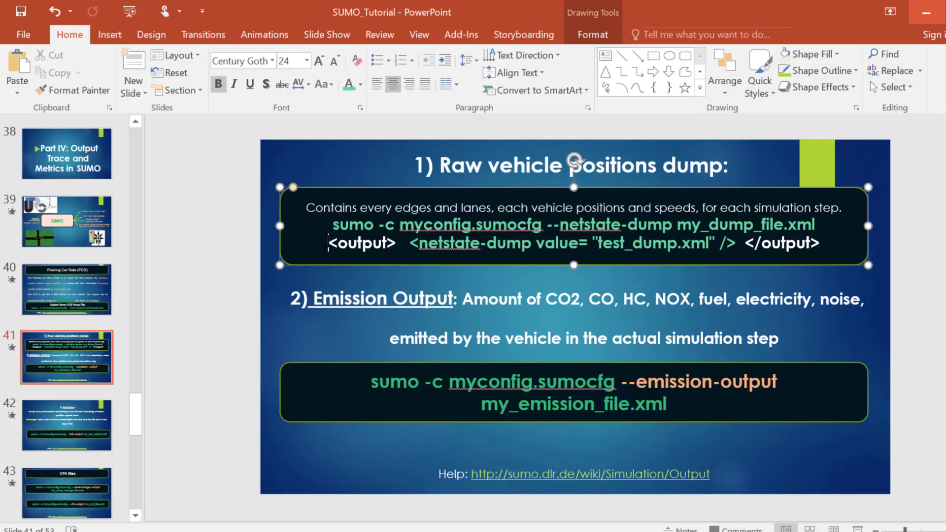
Copy the <output> netstate-dump line from the Raw vehicle positions dump slide and open myconfig from Bana_Network in Notepad++, reloading my_dump_file.xml.
triple_click(700, 244)
key(ctrl+c)
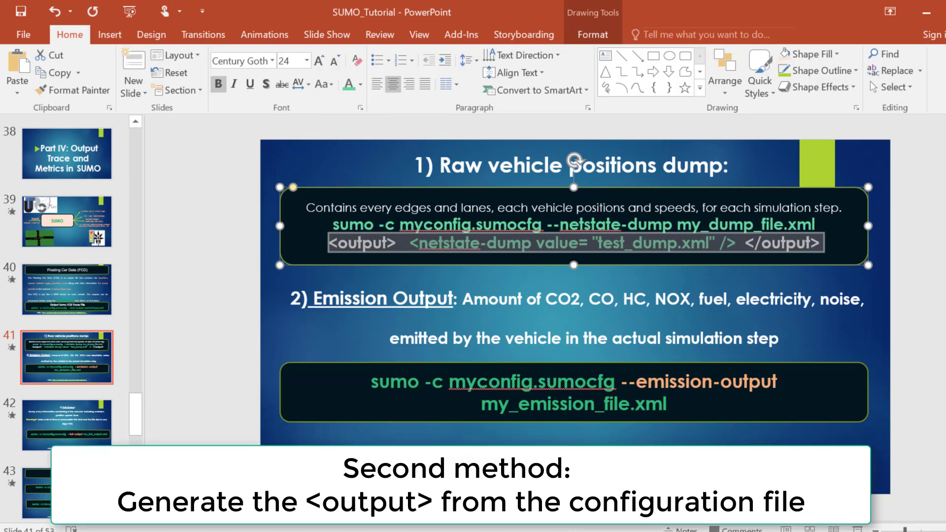
key(alt+Tab)
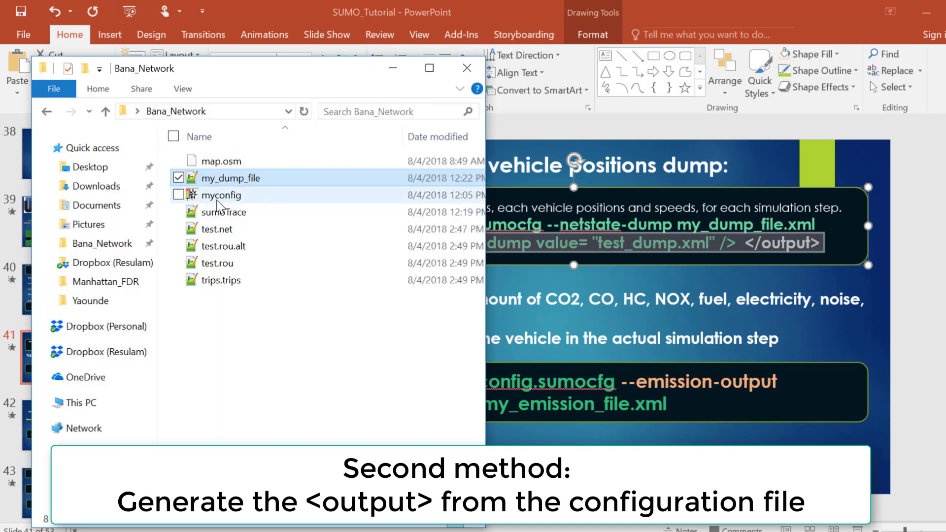
click(217, 200)
right_click(220, 204)
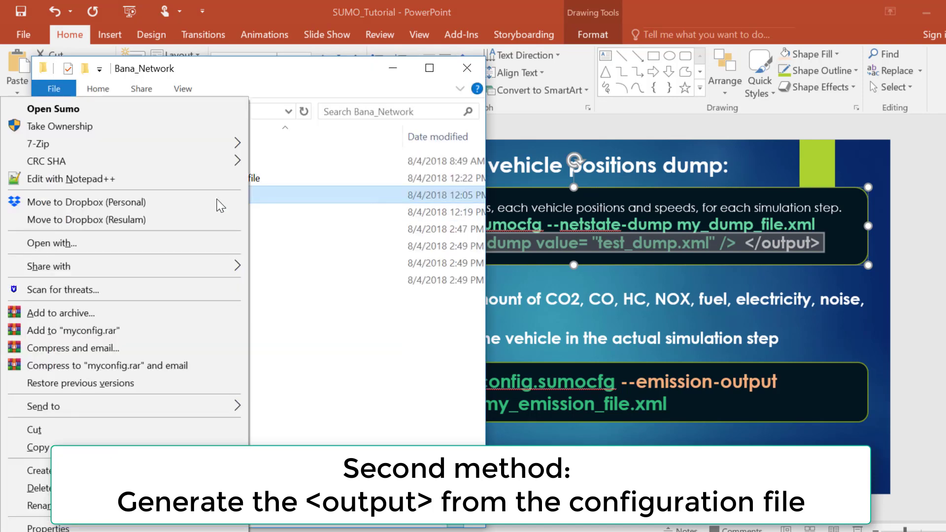
click(109, 180)
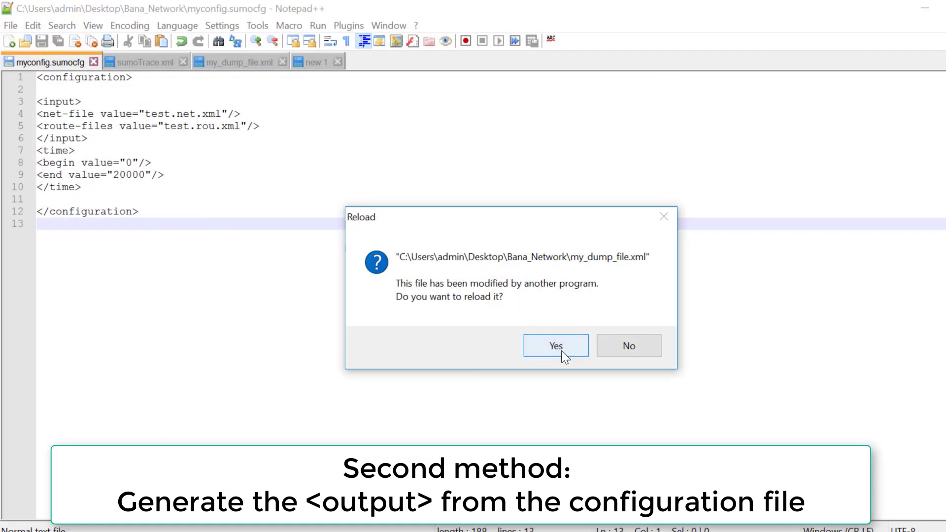
click(562, 351)
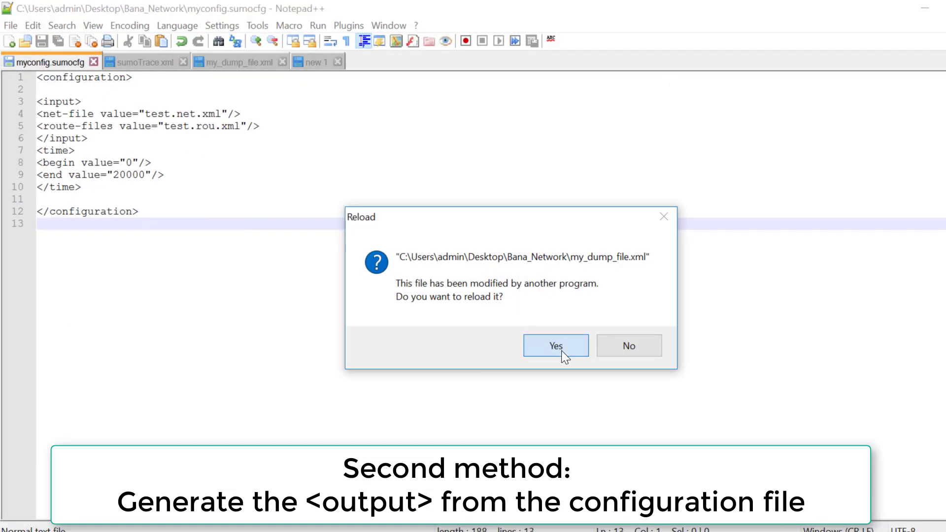
Insert the copied netstate-dump output block below the closing input tag, with its opening tag, value and closing tag on separate lines.
click(97, 136)
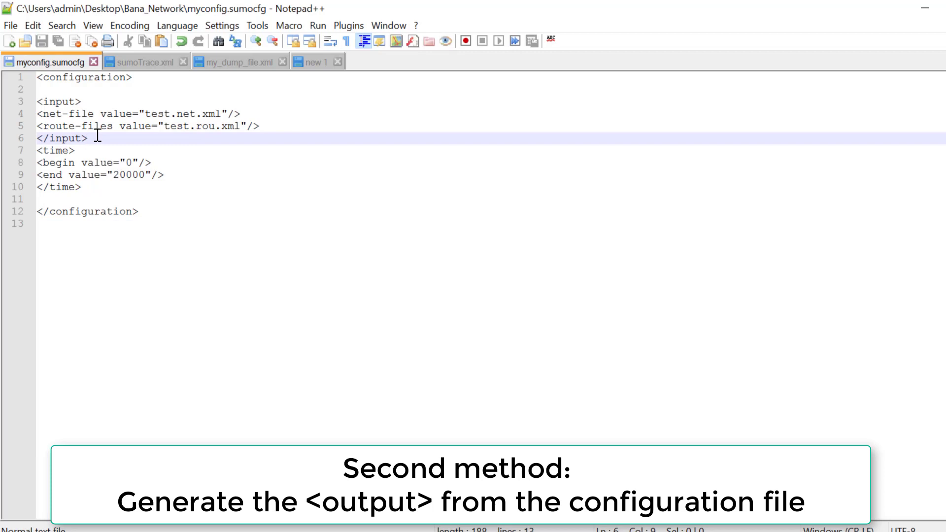
key(Return)
key(ctrl+v)
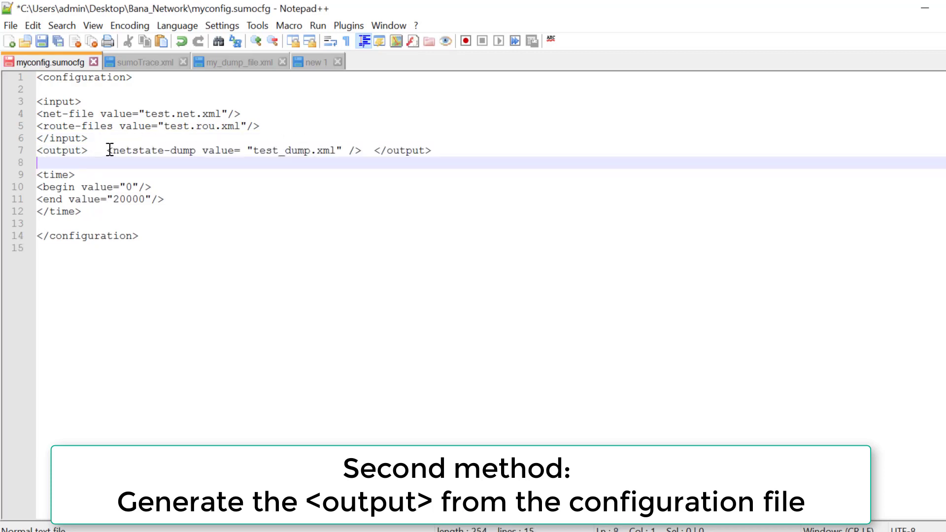
click(110, 150)
key(Return)
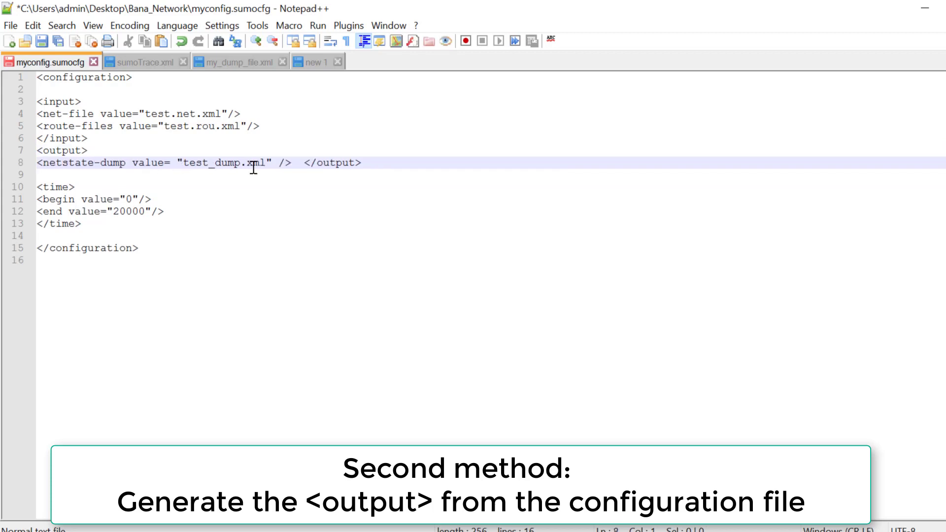
click(306, 162)
key(Return)
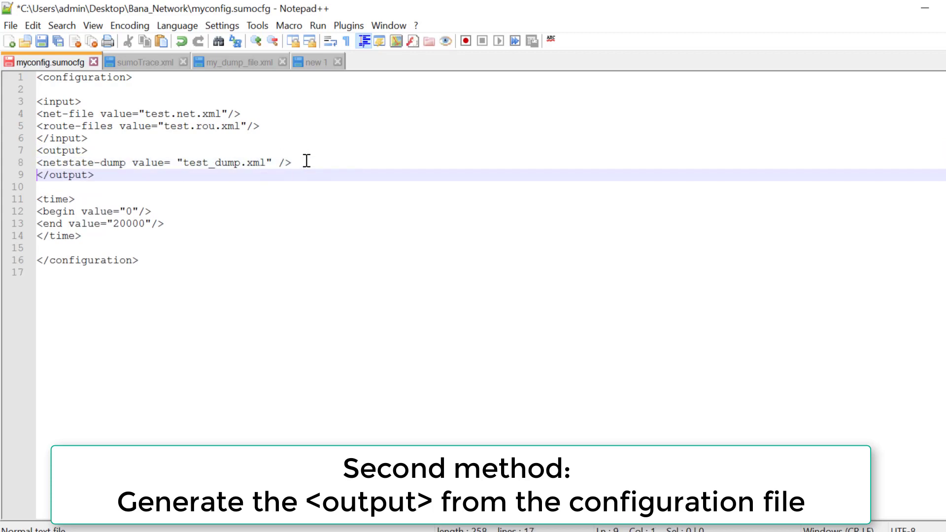
Save the configuration with test_dump2.xml as the netstate-dump value and open myconfig from Bana_Network in SUMO.
key(ctrl+s)
click(240, 163)
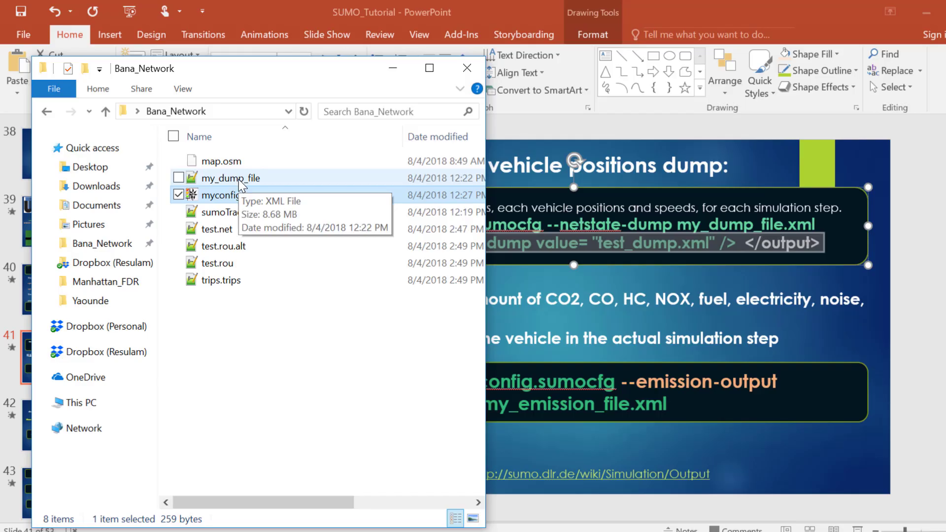
double_click(209, 197)
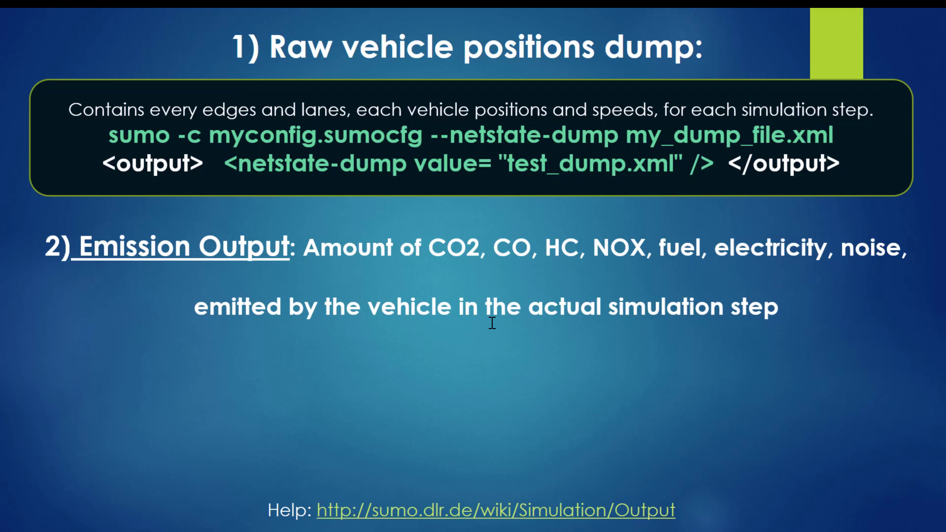
Copy "sumo -c myconfig.sumocfg --emission-output my_emission_file.xml" from the Emission Output slide and run it in the Bana_Network command prompt.
key(Right)
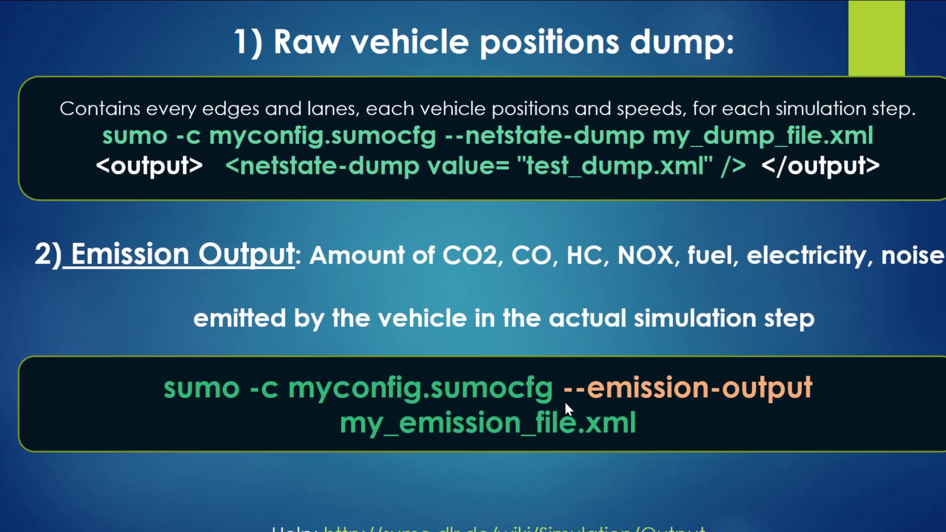
key(Escape)
triple_click(565, 409)
key(ctrl+c)
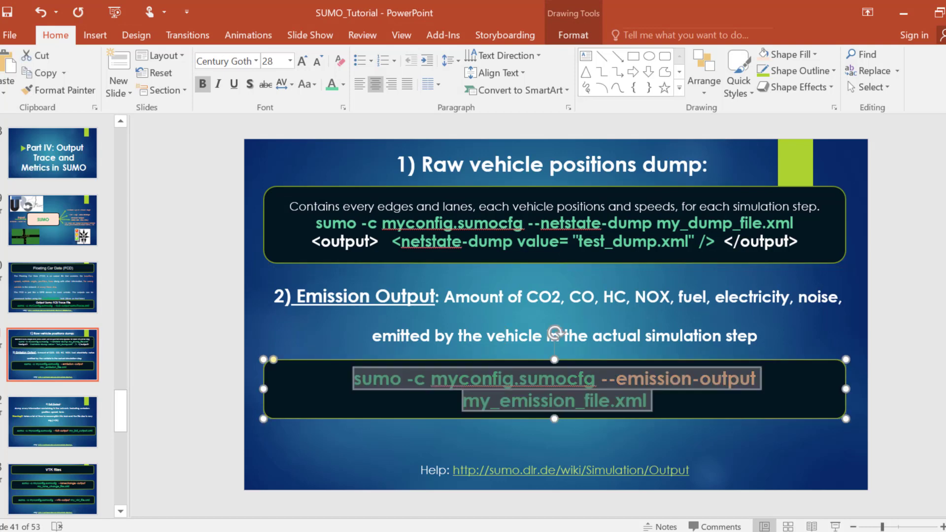
key(alt+Tab)
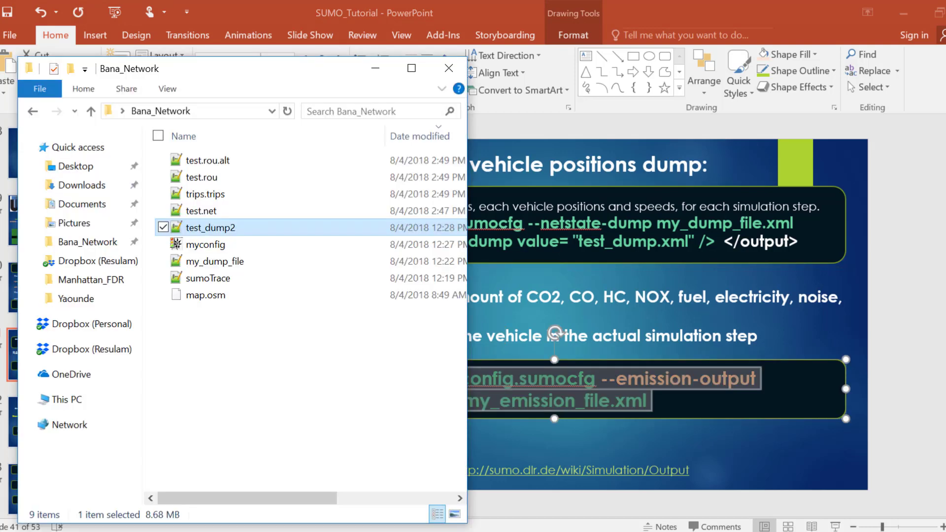
key(alt+Tab)
right_click(722, 453)
key(Return)
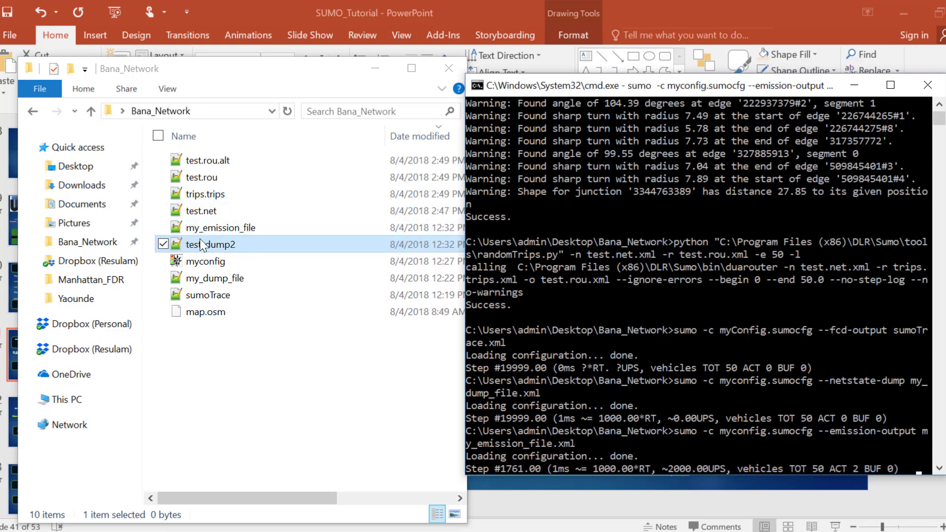
Open my_emission_file from Bana_Network in Notepad++, reload test_dump2.xml, and examine the emission attributes of each vehicle.
click(218, 232)
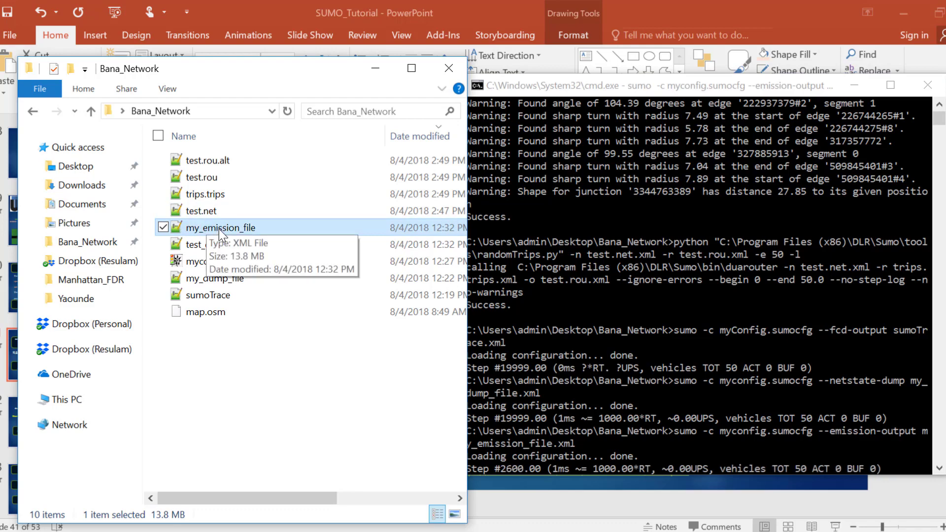
double_click(219, 229)
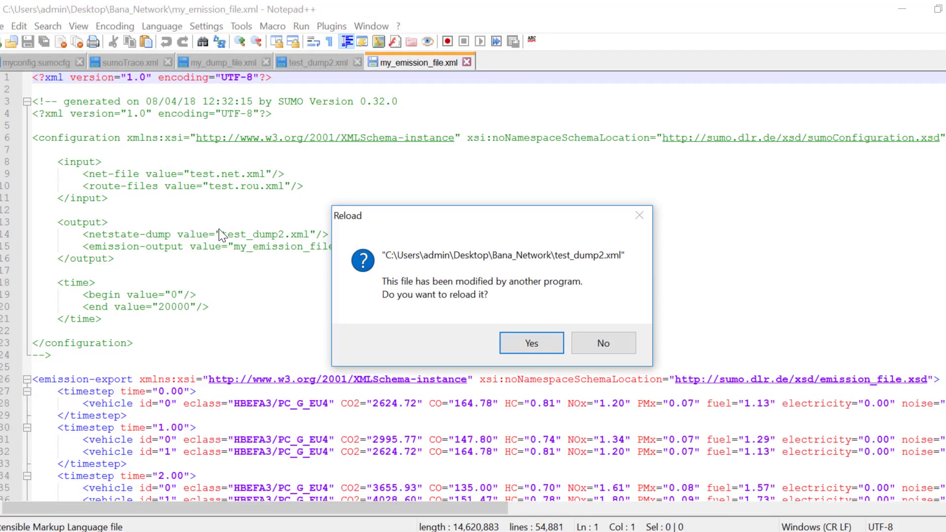
click(539, 347)
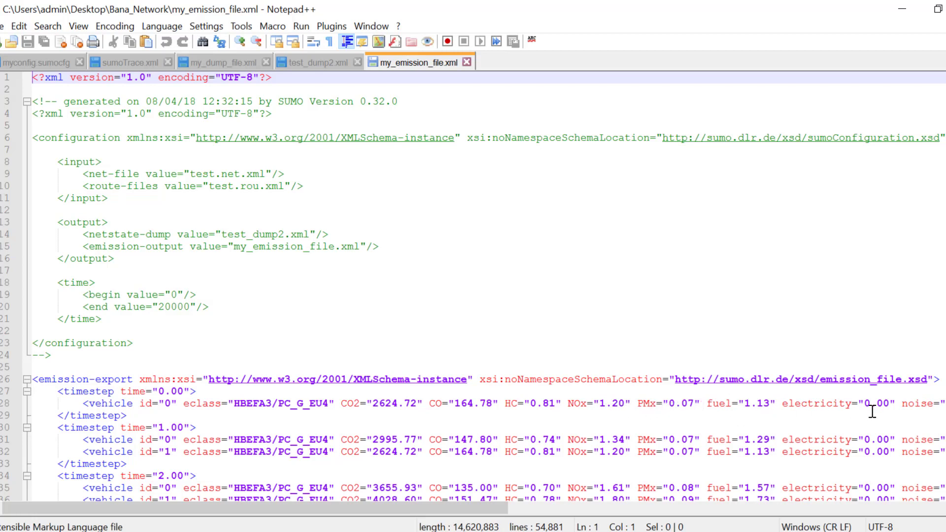
drag(459, 502, 877, 513)
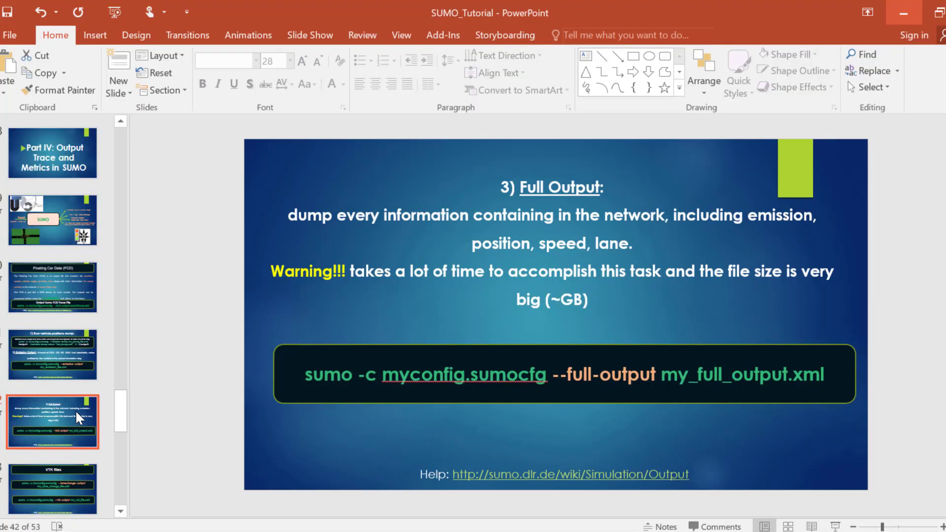
Start the PowerPoint slide show from the Full Output slide.
key(shift+F5)
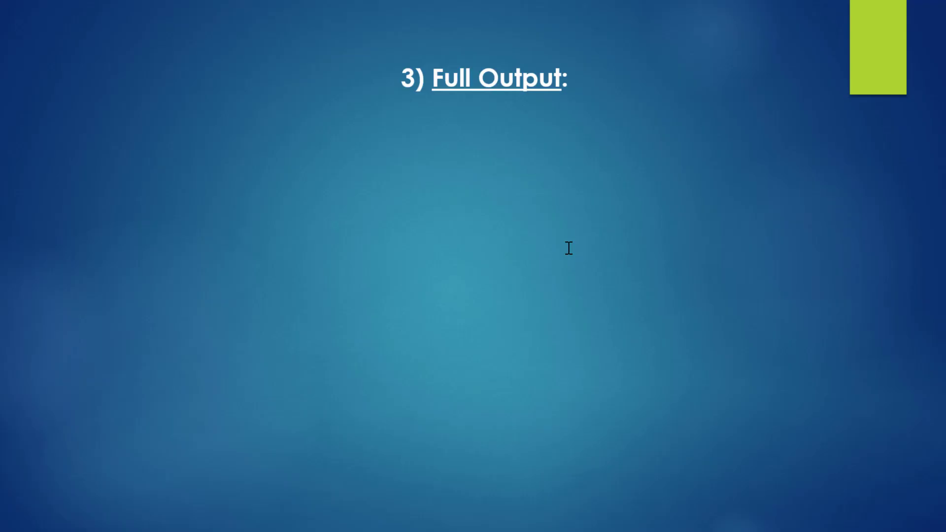
Play through the Full Output slide, then copy and run "sumo -c myconfig.sumocfg --full-output my_full_output.xml" in the Bana_Network command prompt.
click(687, 371)
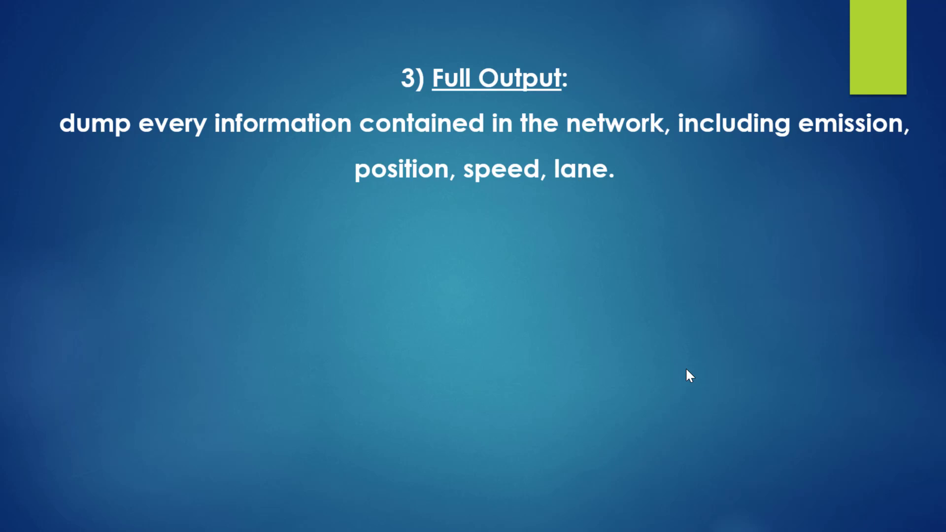
key(Right)
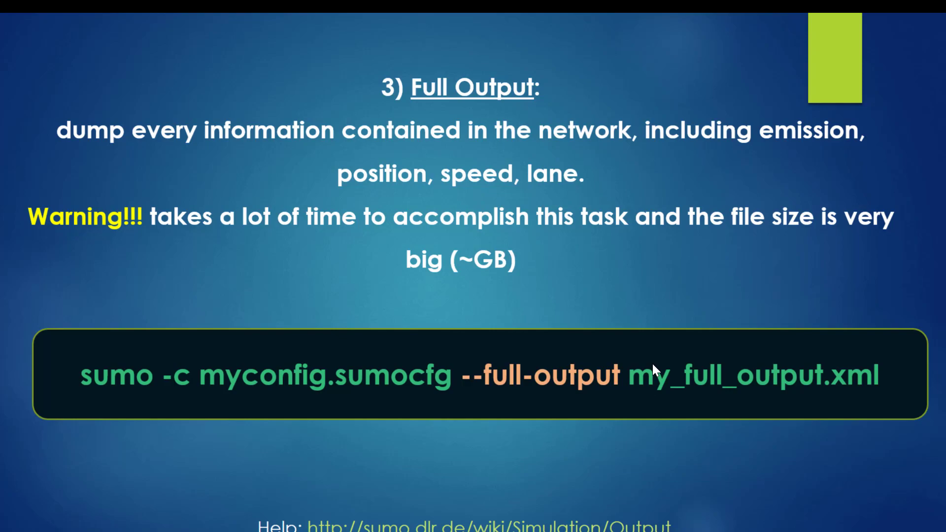
key(Escape)
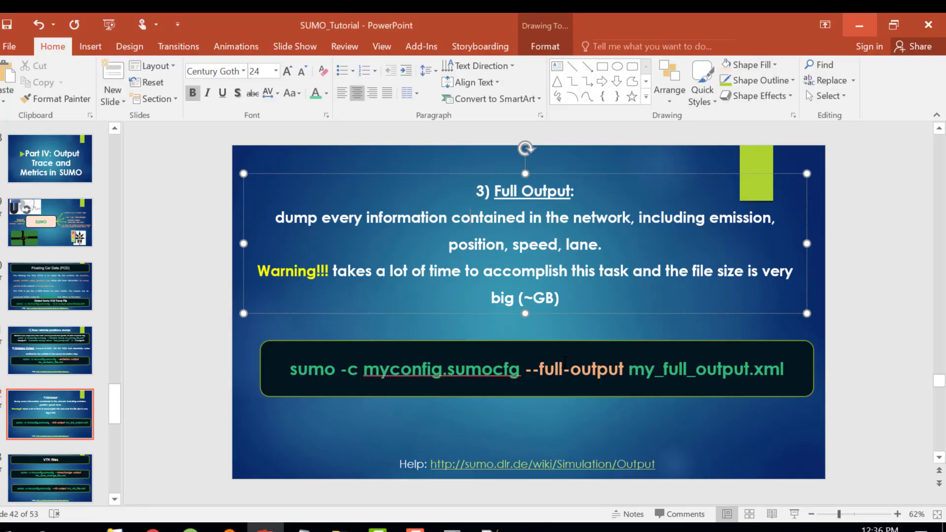
click(571, 370)
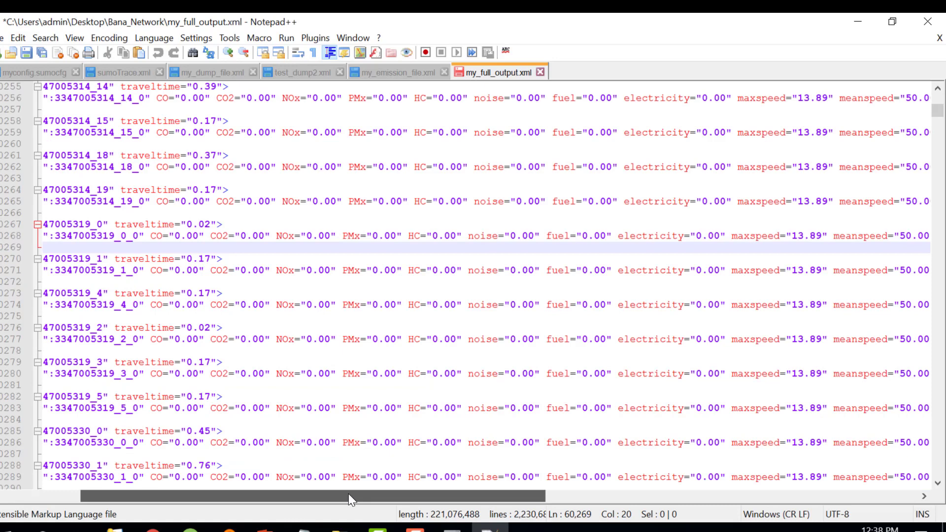
Examine the lane attributes in my_full_output.xml and try to reopen the file from the Bana_Network folder in Notepad++.
drag(348, 493, 538, 482)
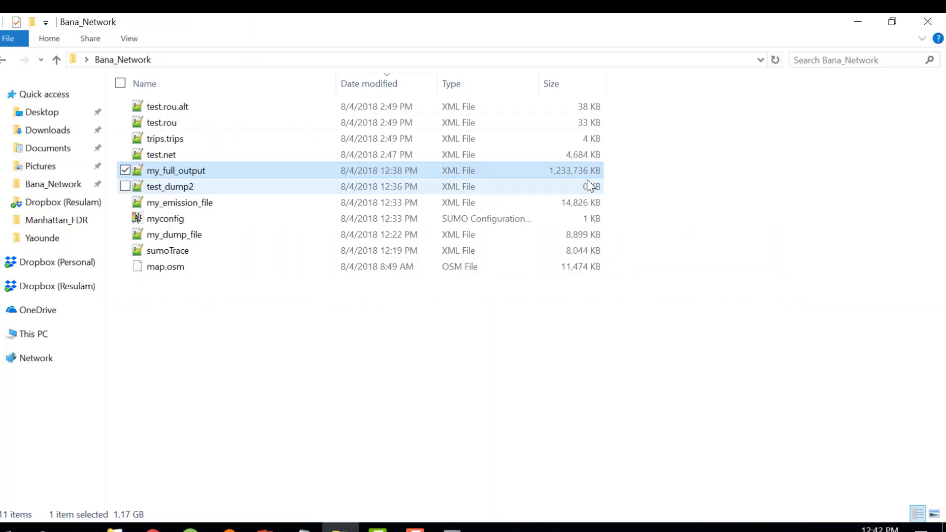
double_click(587, 179)
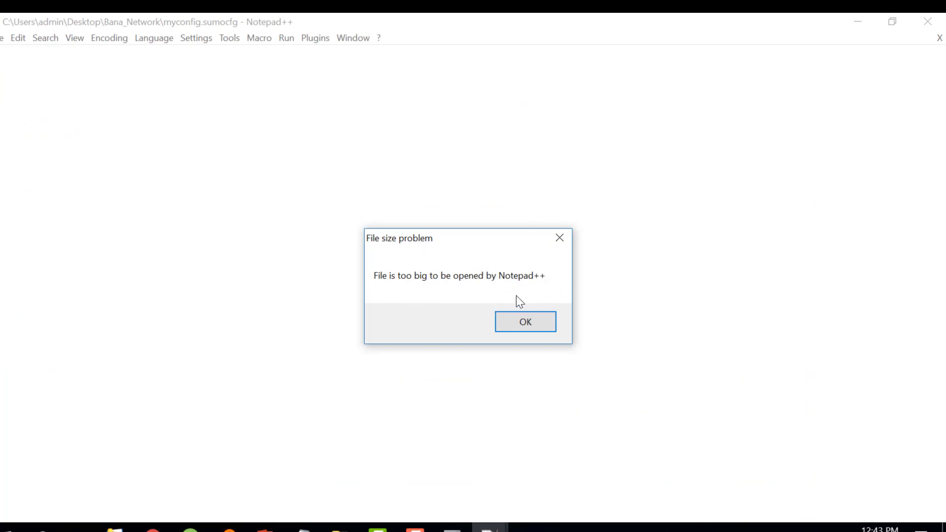
click(536, 327)
click(196, 173)
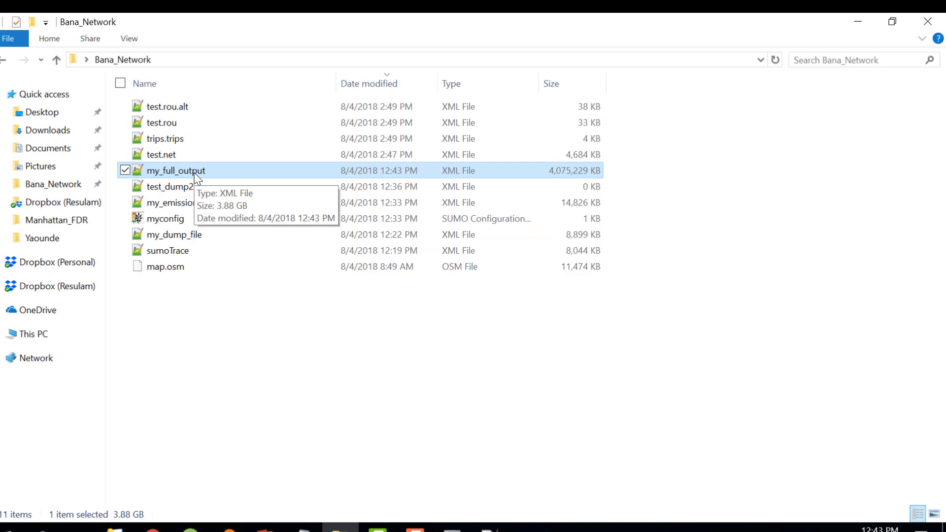
double_click(196, 172)
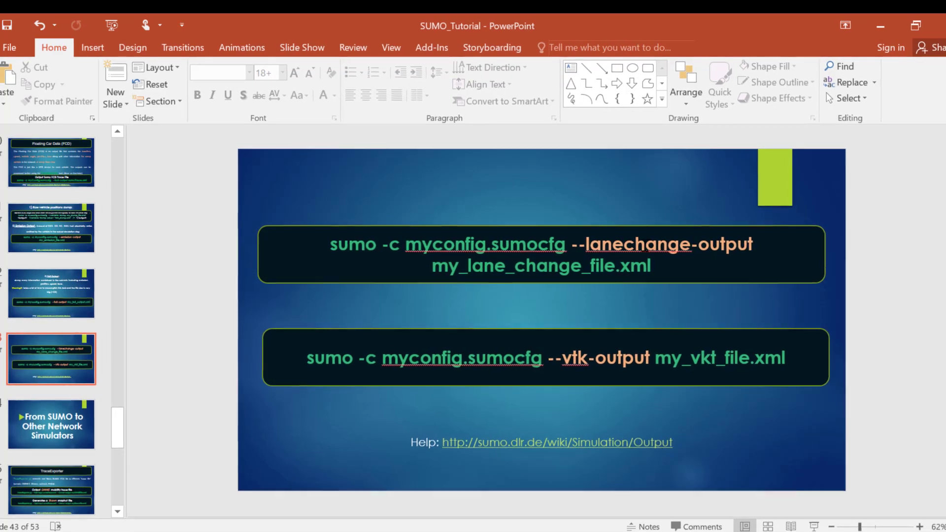
Copy "sumo -c myconfig.sumocfg --lanechange-output my_lane_change_file.xml" from the PowerPoint slide and run it in the Bana_Network command prompt.
click(562, 251)
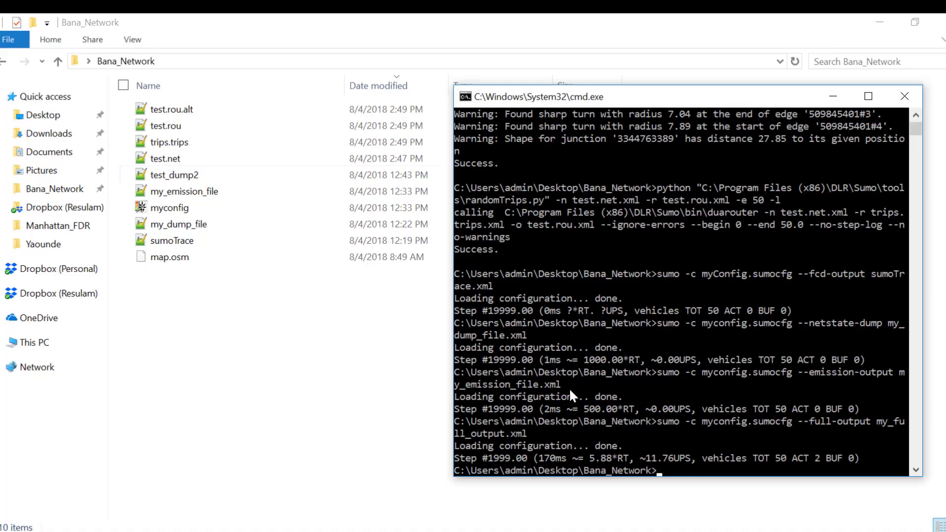
click(632, 433)
key(Escape)
right_click(632, 431)
Open my_lane_change_file from Bana_Network in Notepad++ and examine the attributes of each recorded lane change.
double_click(209, 178)
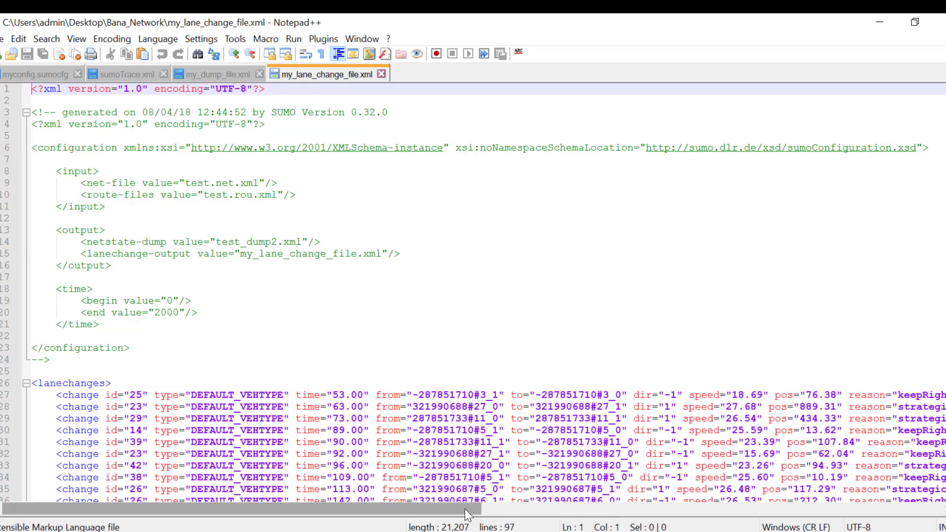
drag(465, 510, 319, 453)
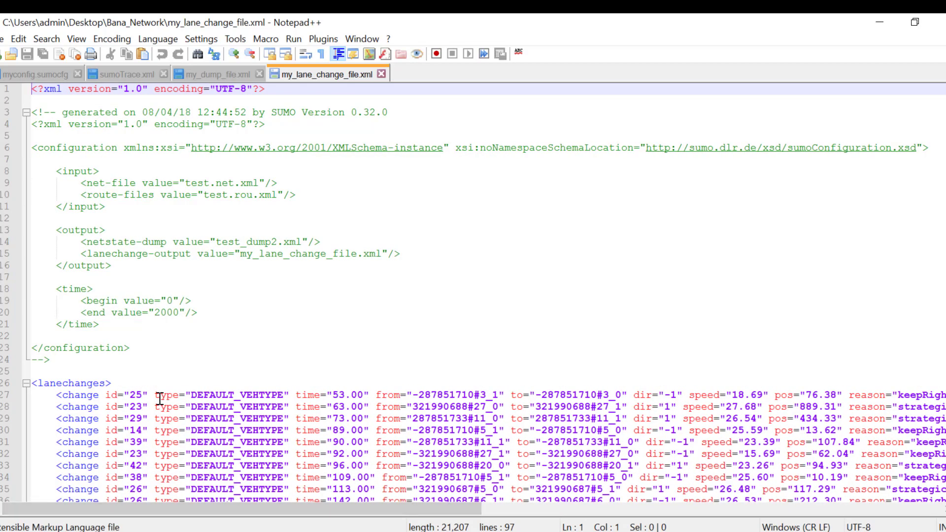